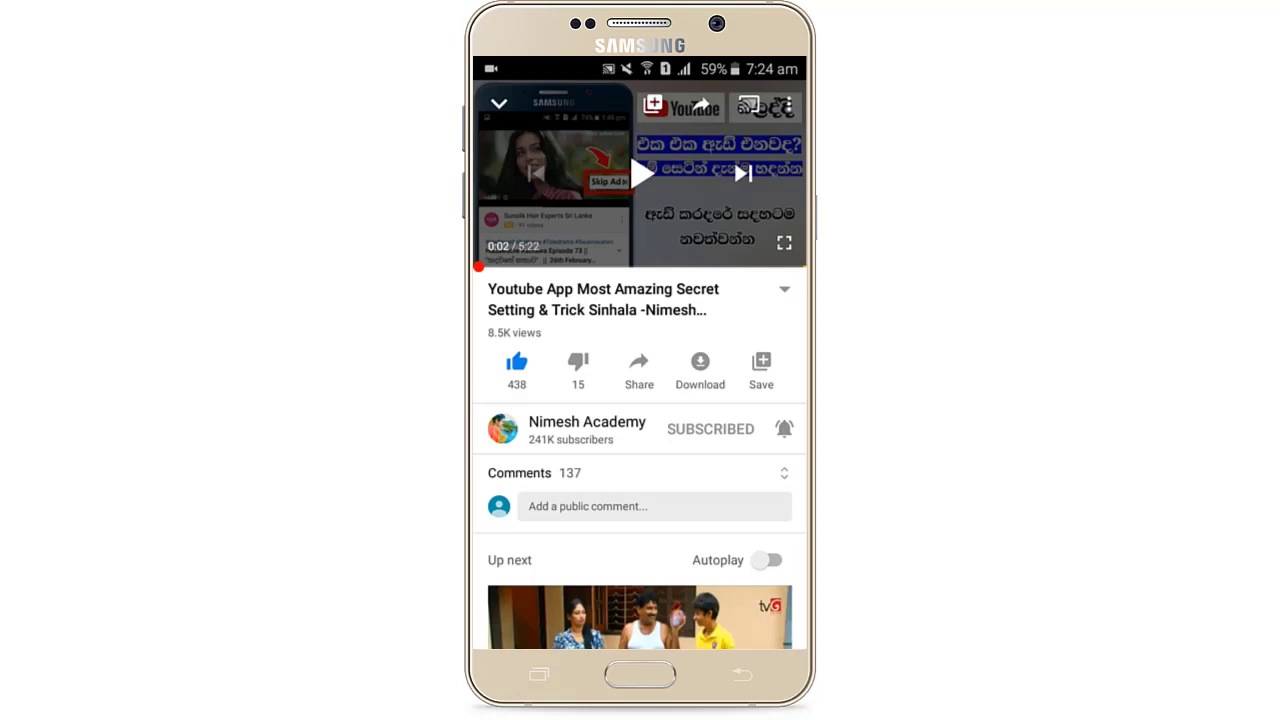
# Open the video's comments and find the pinned comment containing the app download link
pyautogui.click(520, 473)
pyautogui.click(629, 620)
pyautogui.press('Escape')
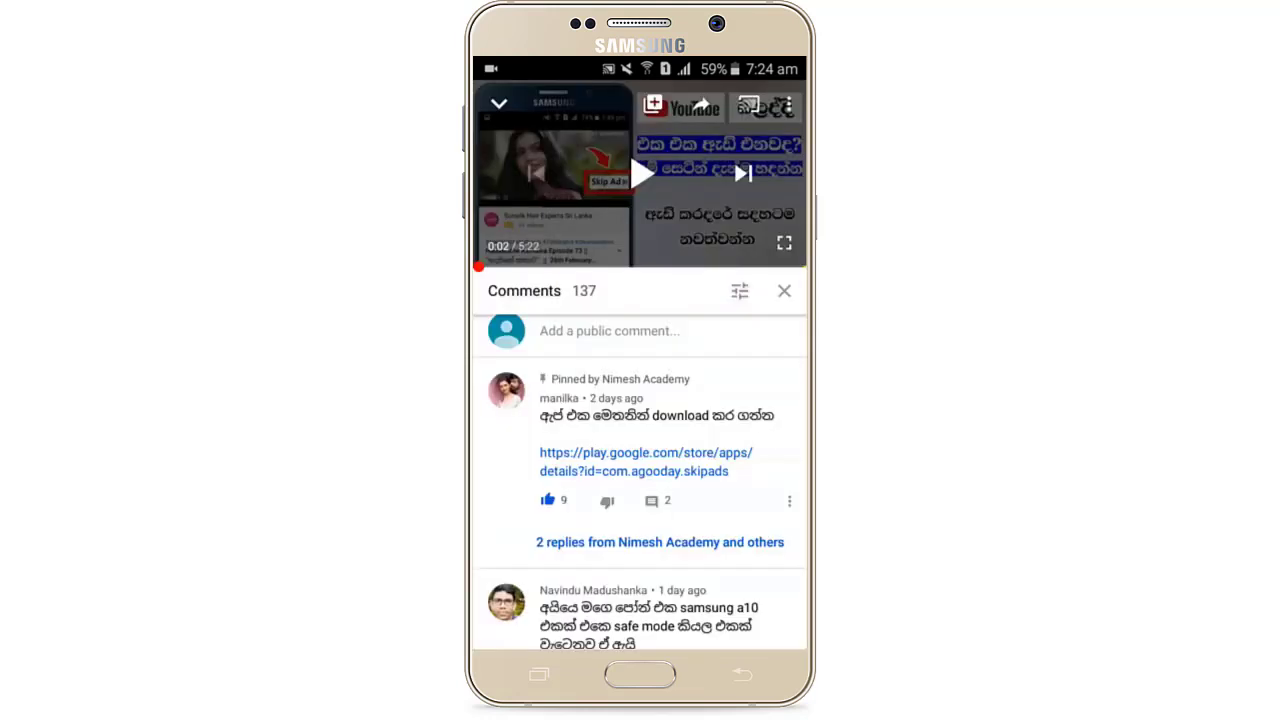
pyautogui.scroll(-3, 640, 480)
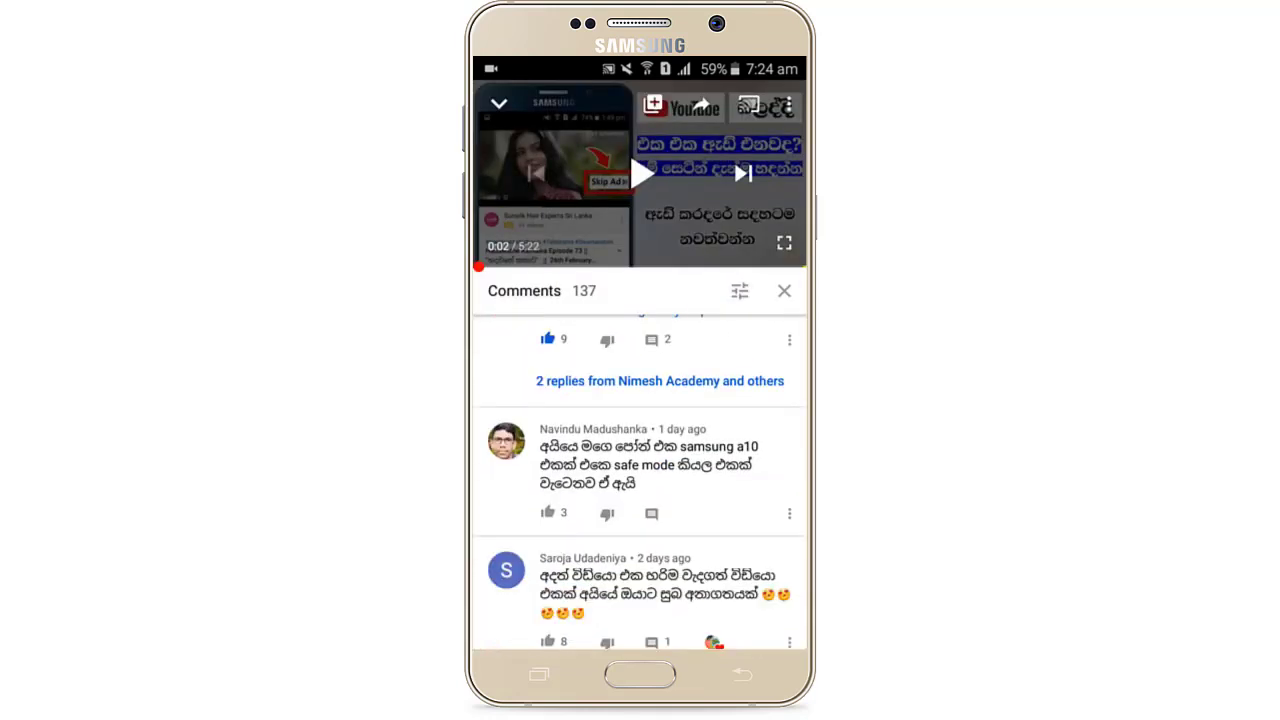
pyautogui.scroll(2, 640, 480)
pyautogui.scroll(3, 640, 470)
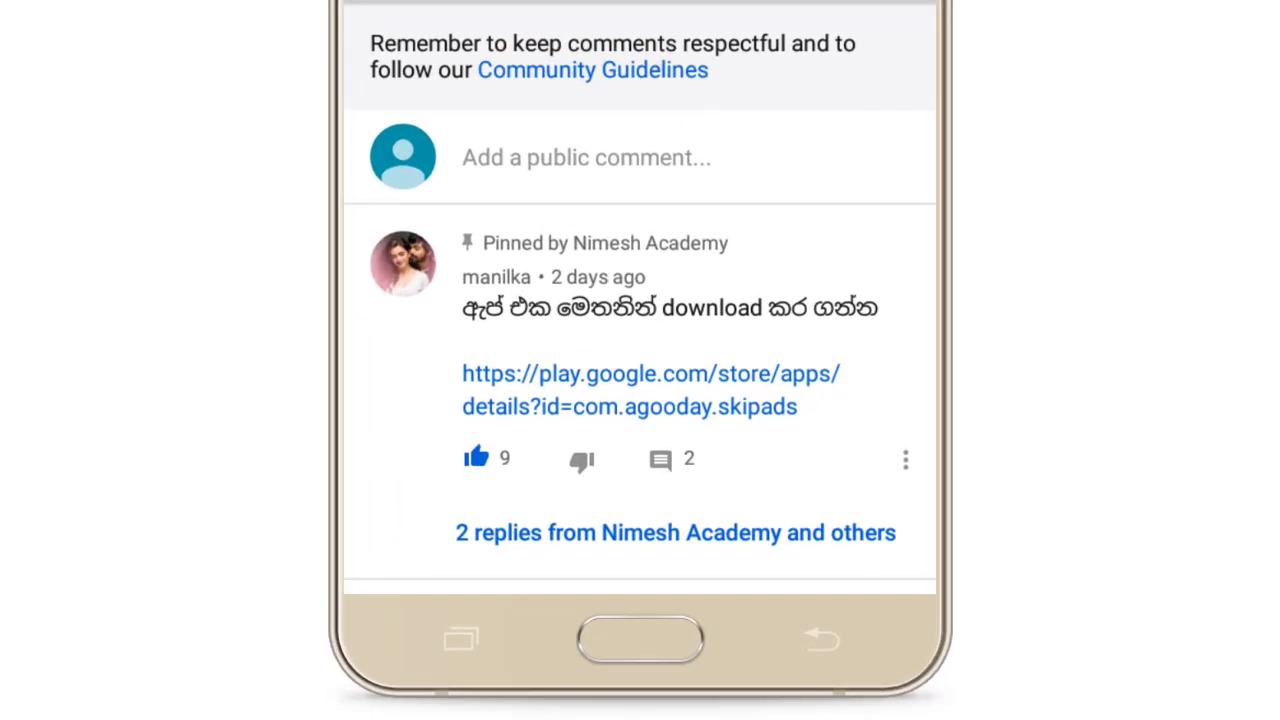
pyautogui.scroll(-1, 640, 350)
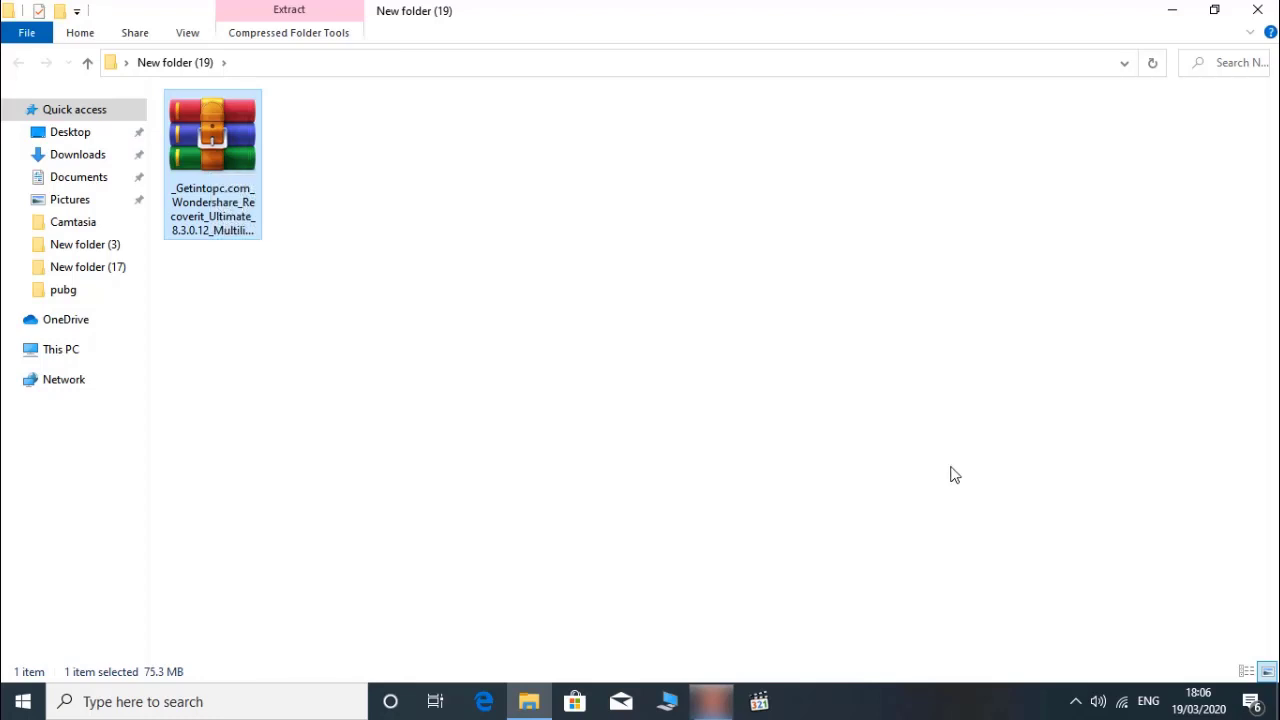
# Turn off the computer's Wi-Fi and check the security icon among the hidden system tray icons
pyautogui.click(1122, 703)
pyautogui.click(997, 651)
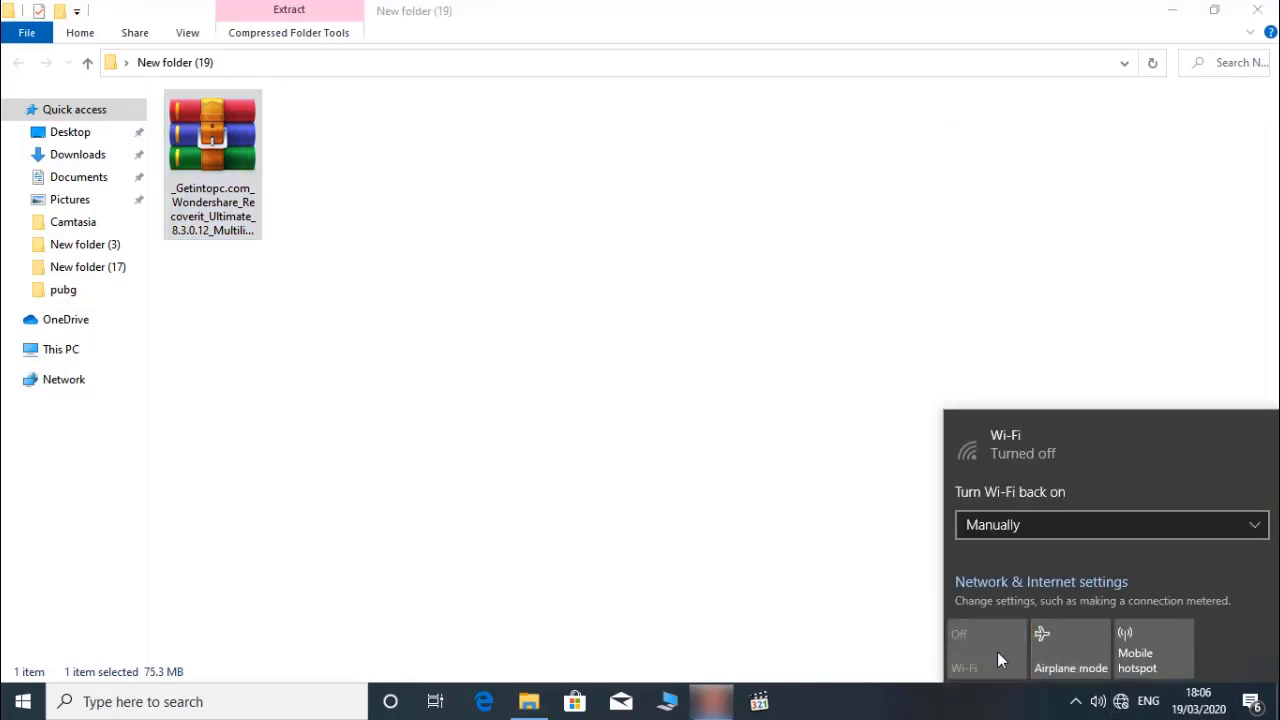
pyautogui.click(1047, 711)
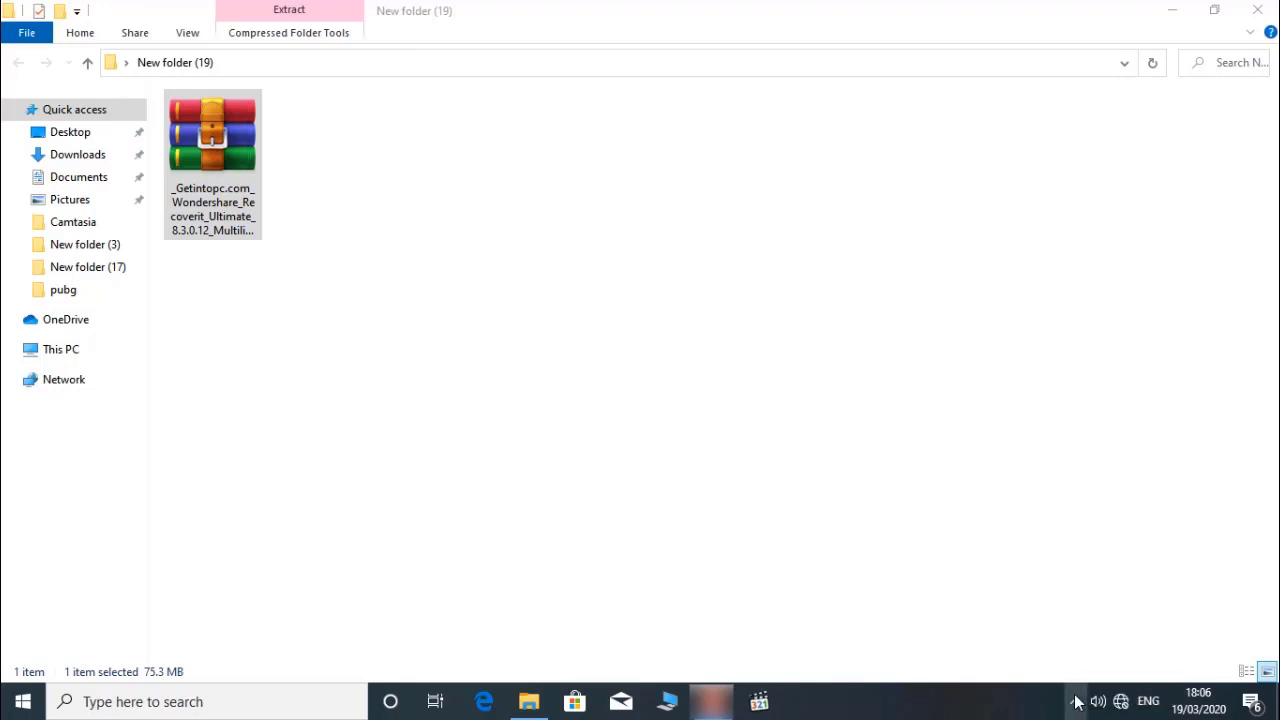
pyautogui.click(1075, 703)
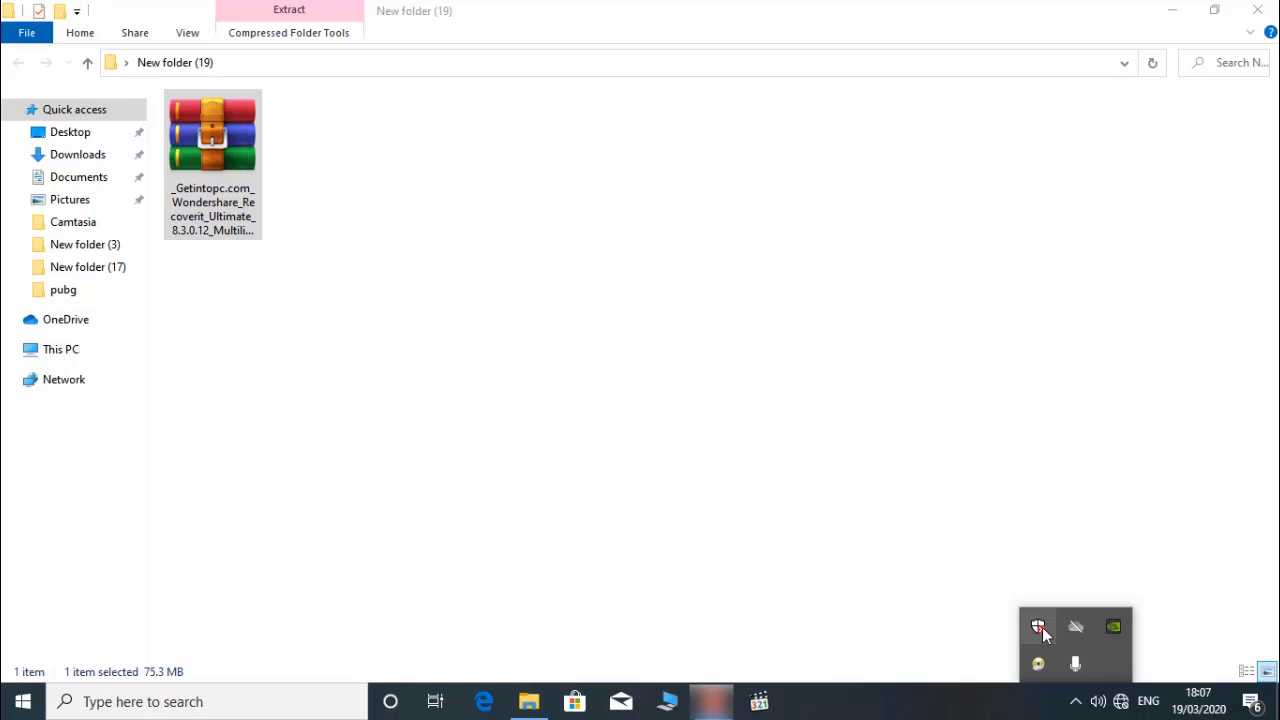
pyautogui.click(1077, 703)
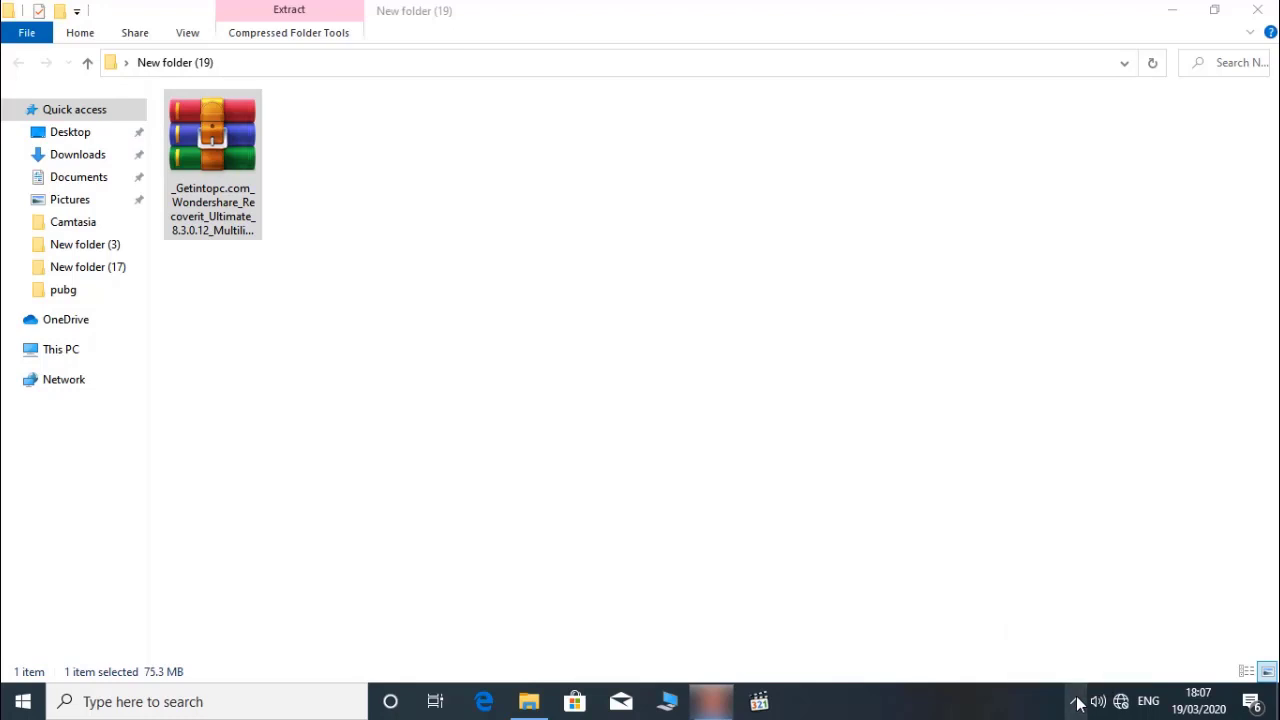
# Extract the Recoverit archive into a folder of the same name and show its inner Wondershare_Recoverit_Ultimate_8.3.0.12_Multilingual folder as large icons
pyautogui.rightClick(209, 142)
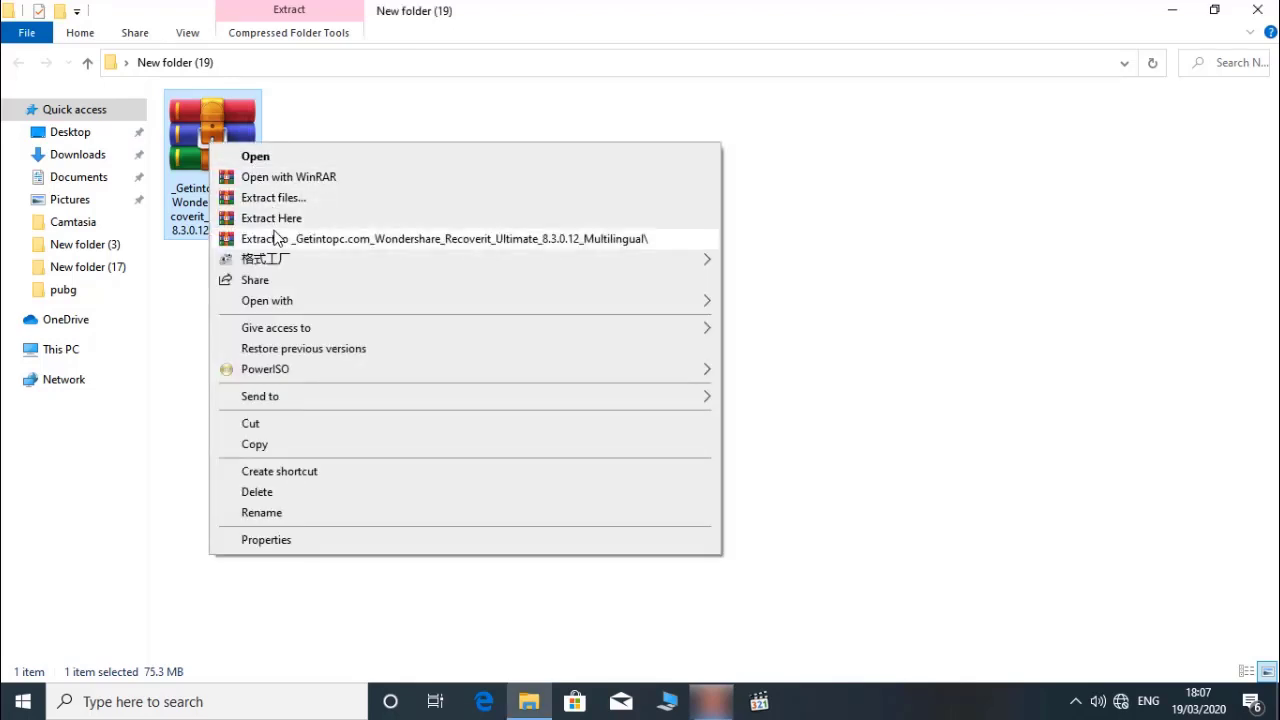
pyautogui.click(346, 242)
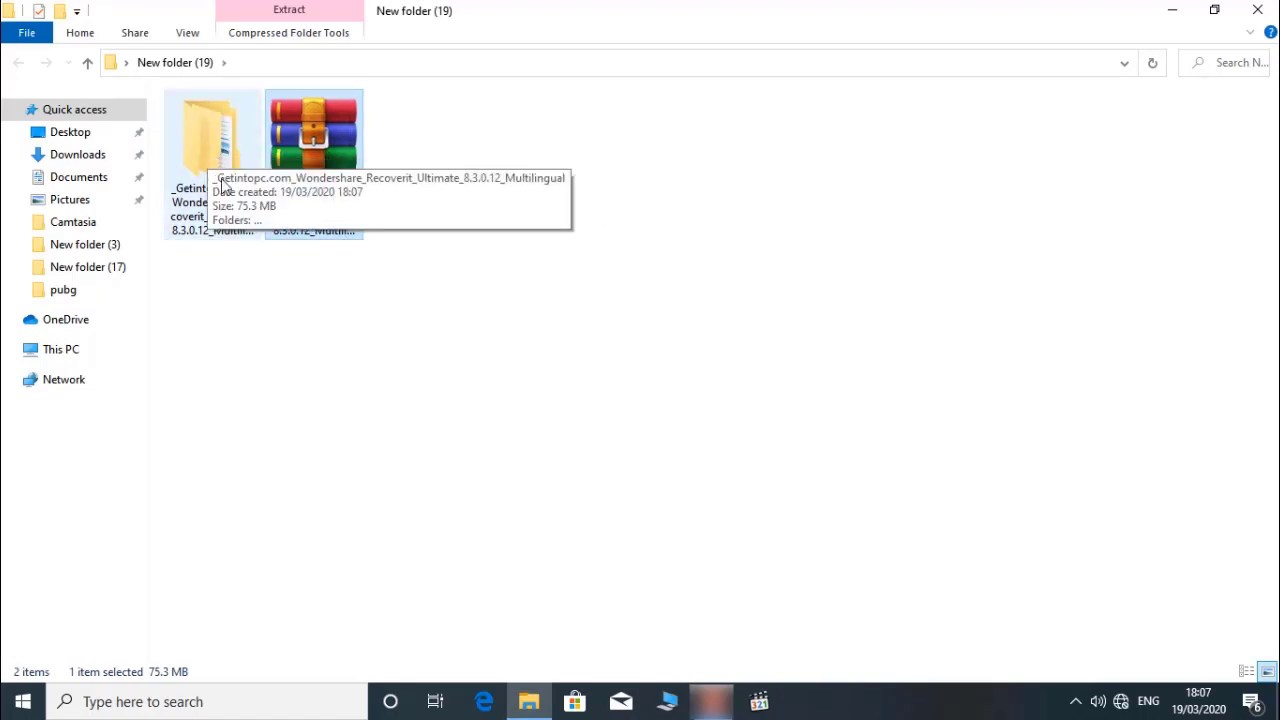
pyautogui.doubleClick(221, 143)
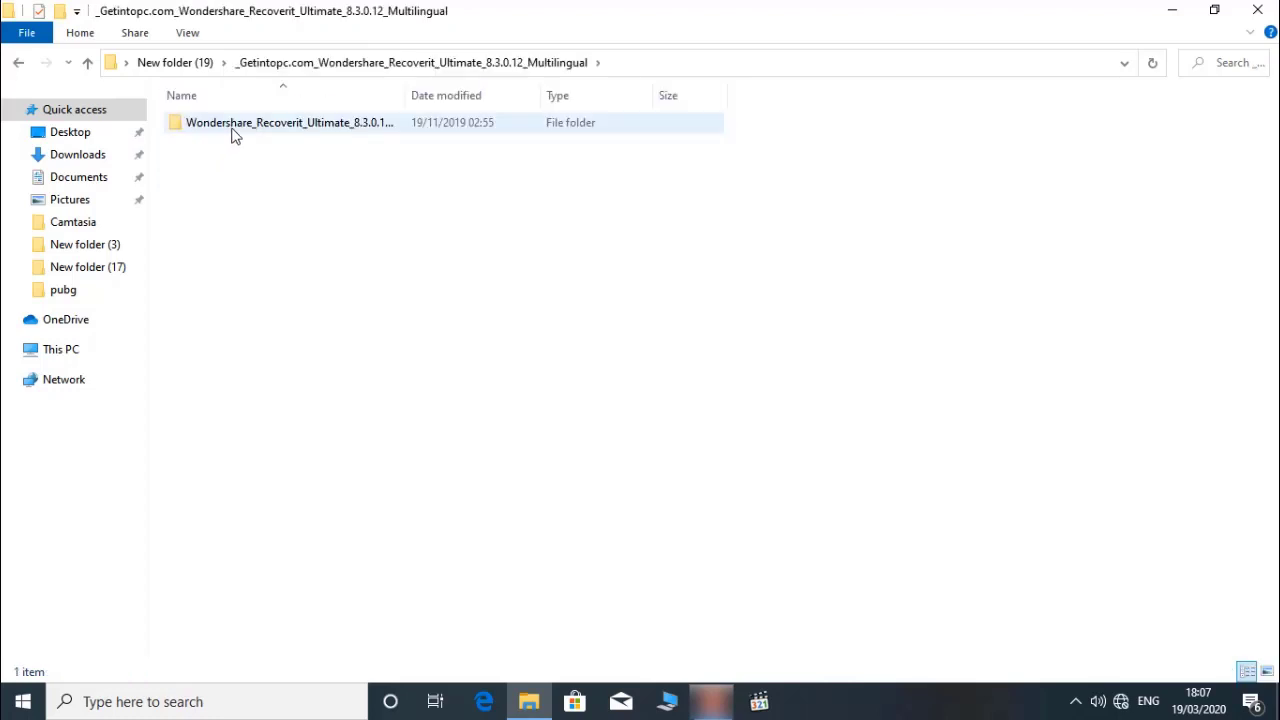
pyautogui.doubleClick(237, 134)
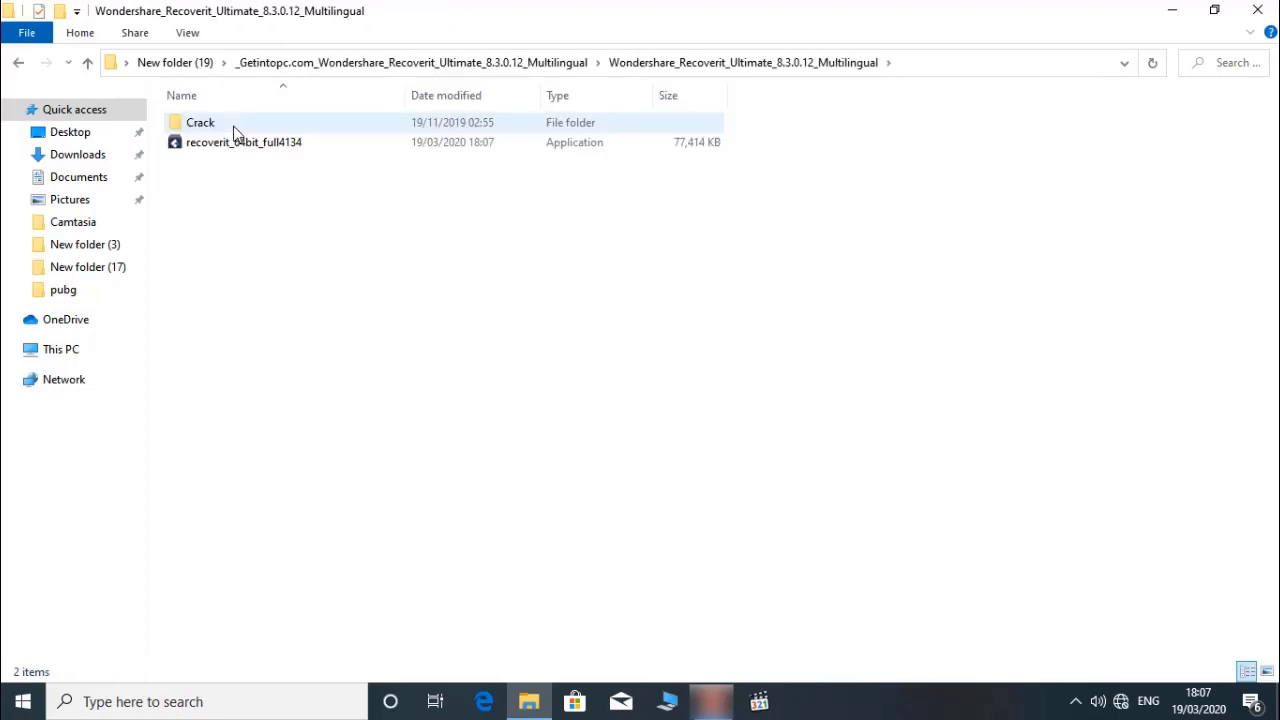
pyautogui.moveTo(237, 214); pyautogui.dragTo(786, 511)
pyautogui.click(1266, 671)
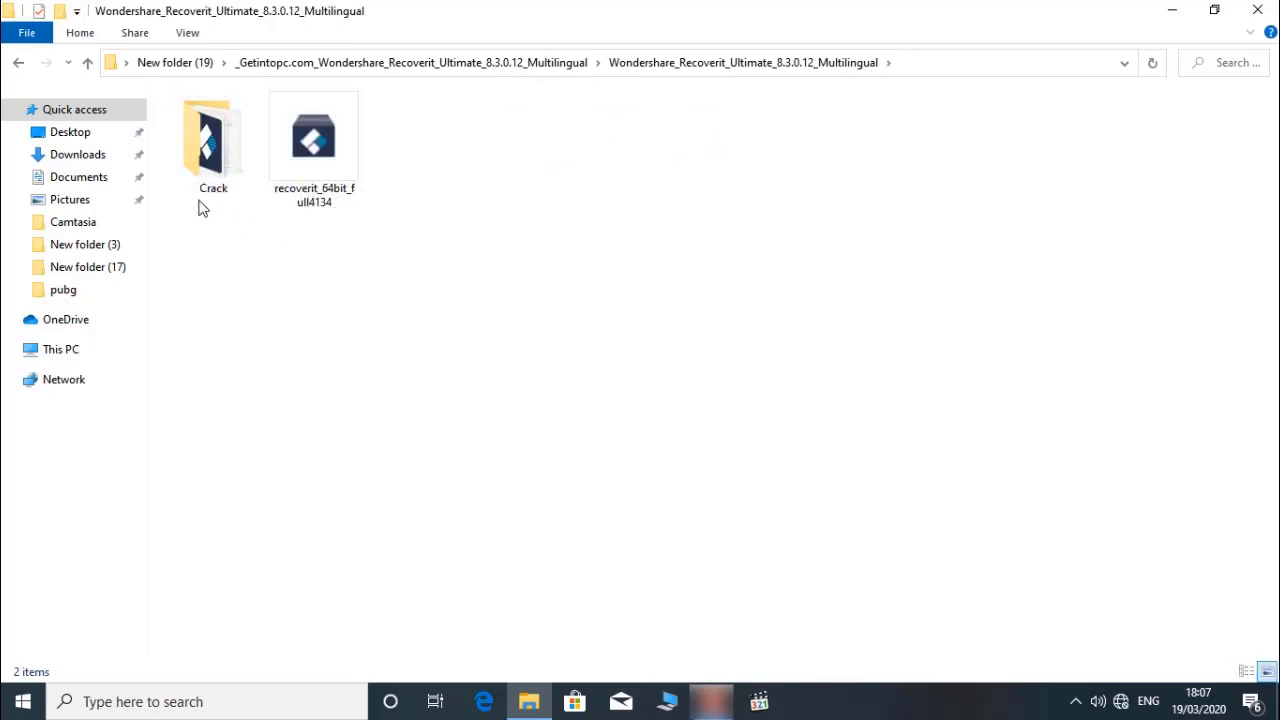
# Run the recoverit_64bit_full4134 installer as administrator with English as the setup language, and proceed to the license agreement
pyautogui.rightClick(311, 140)
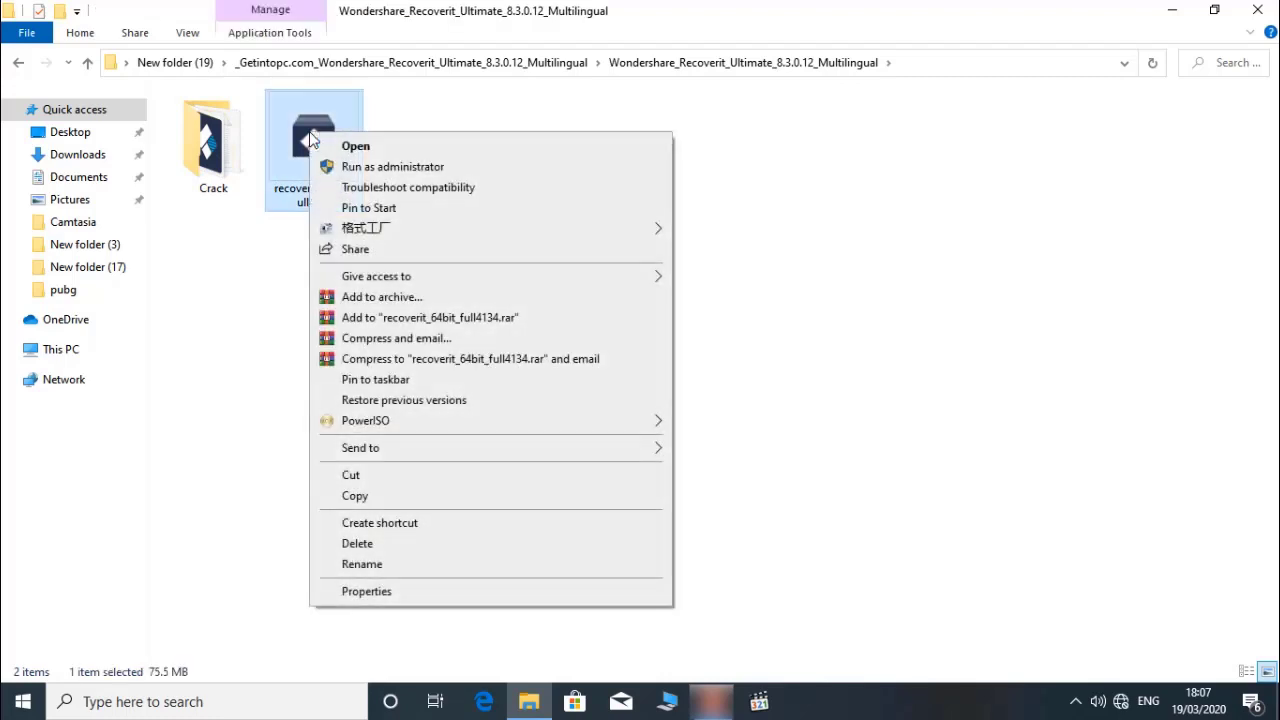
pyautogui.click(393, 170)
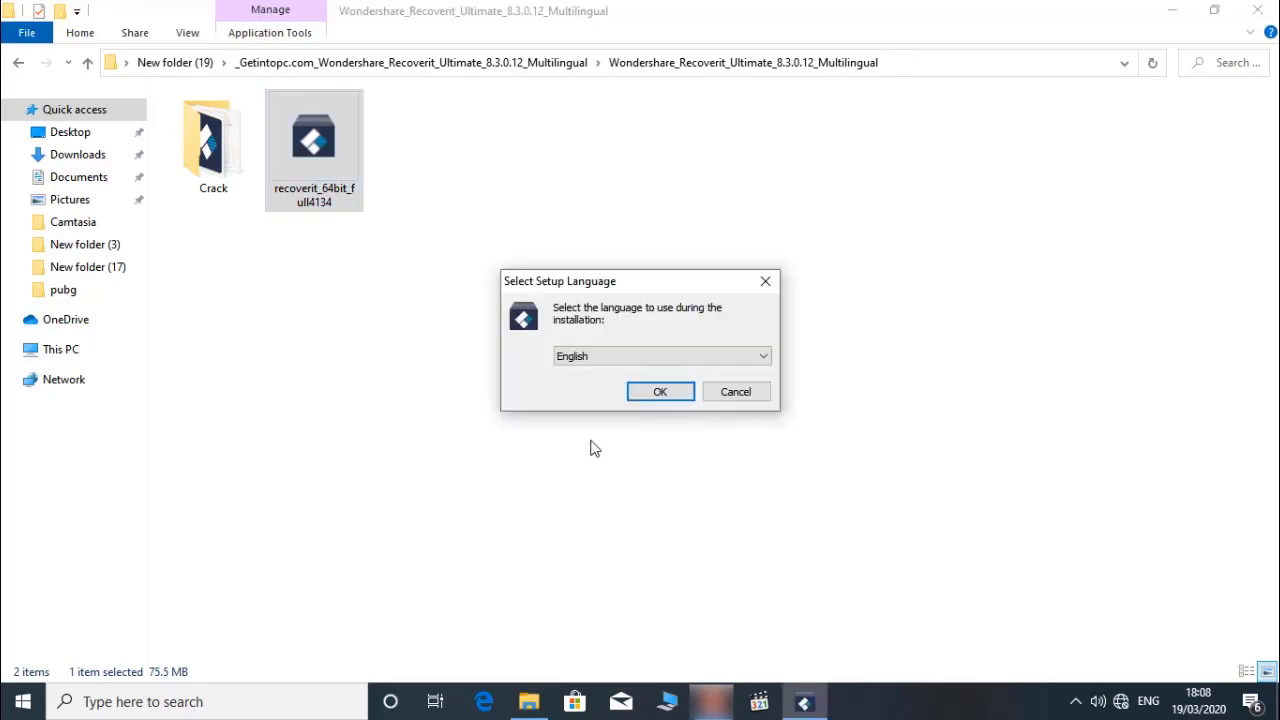
pyautogui.click(660, 392)
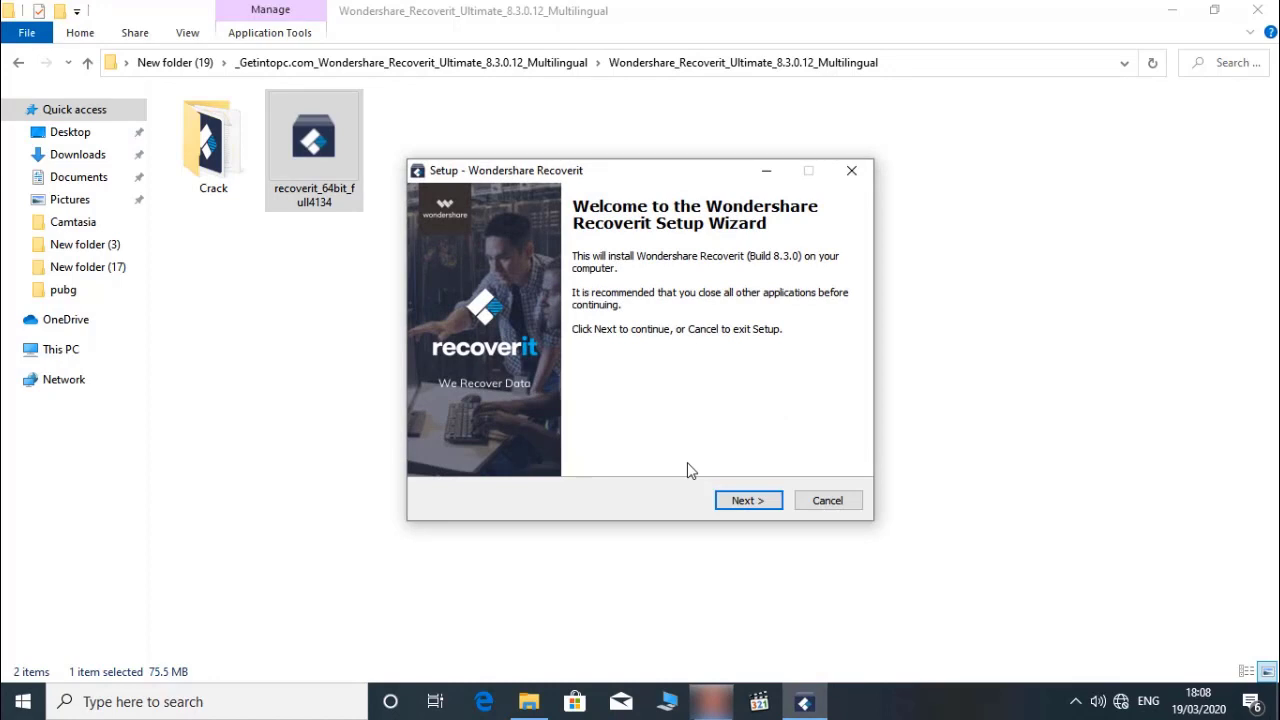
pyautogui.click(748, 503)
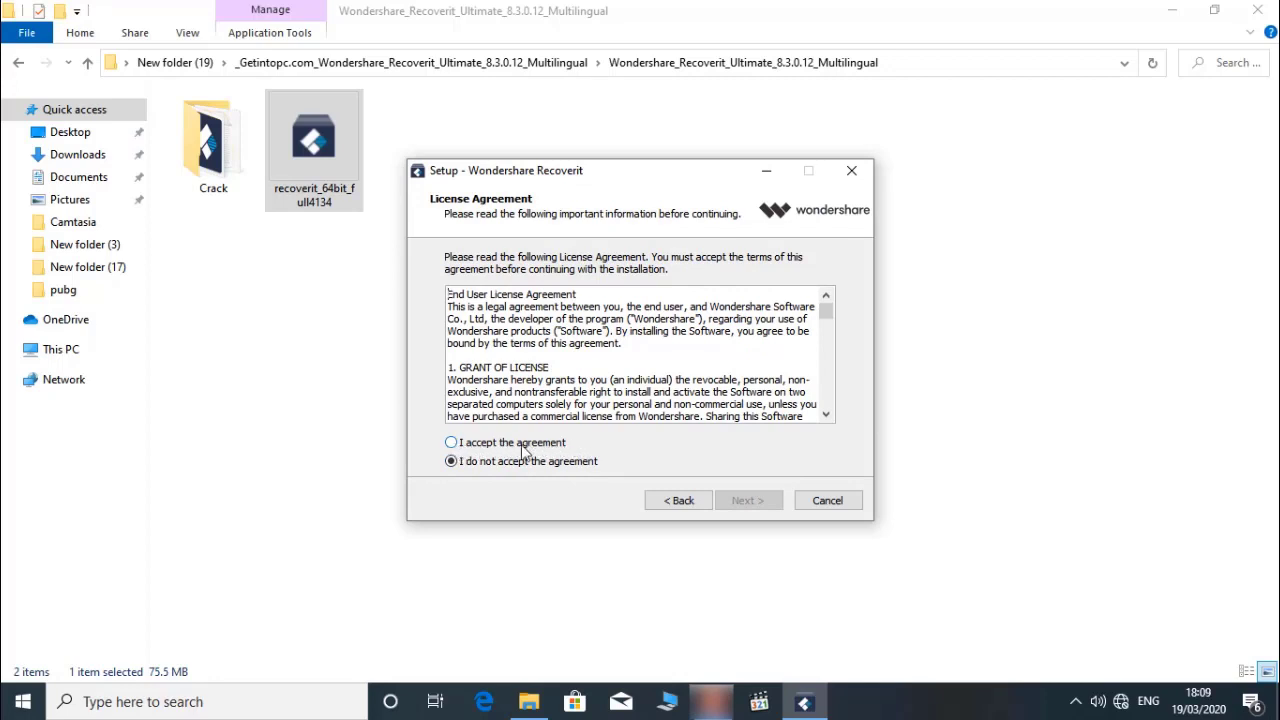
# Accept the license agreement and install Recoverit with the default destination folder and both additional icons
pyautogui.click(451, 443)
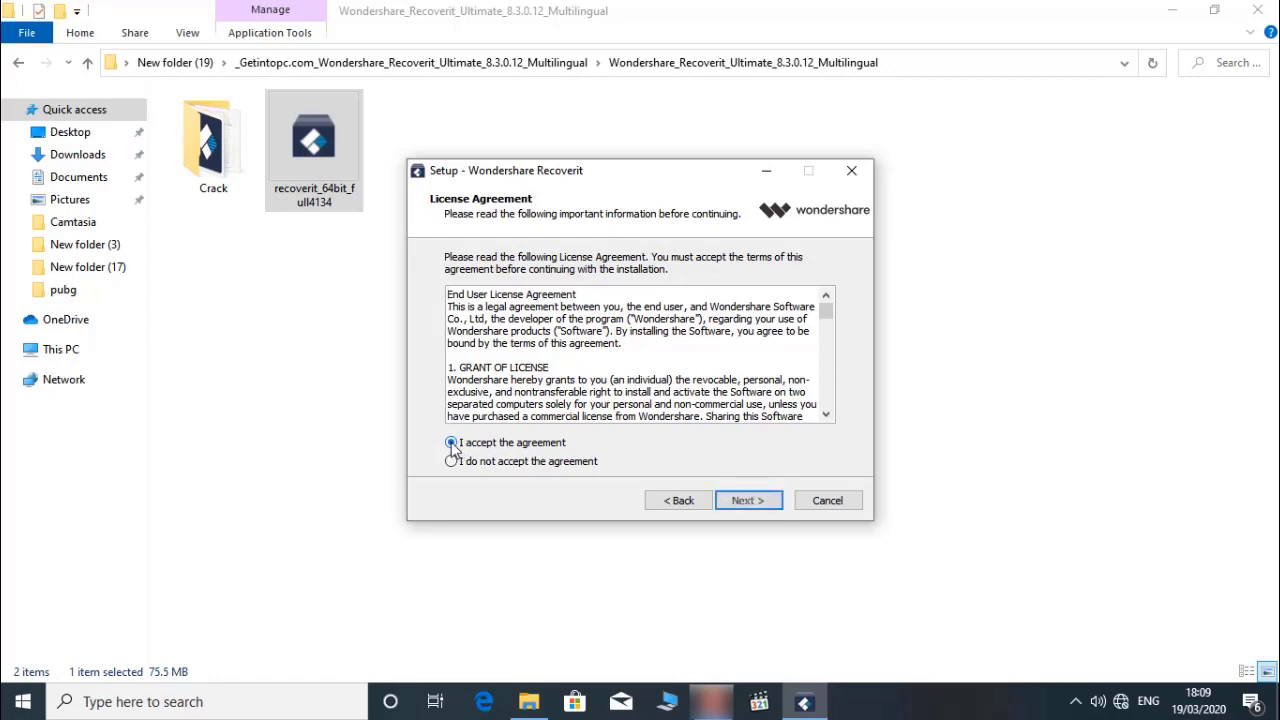
pyautogui.click(750, 501)
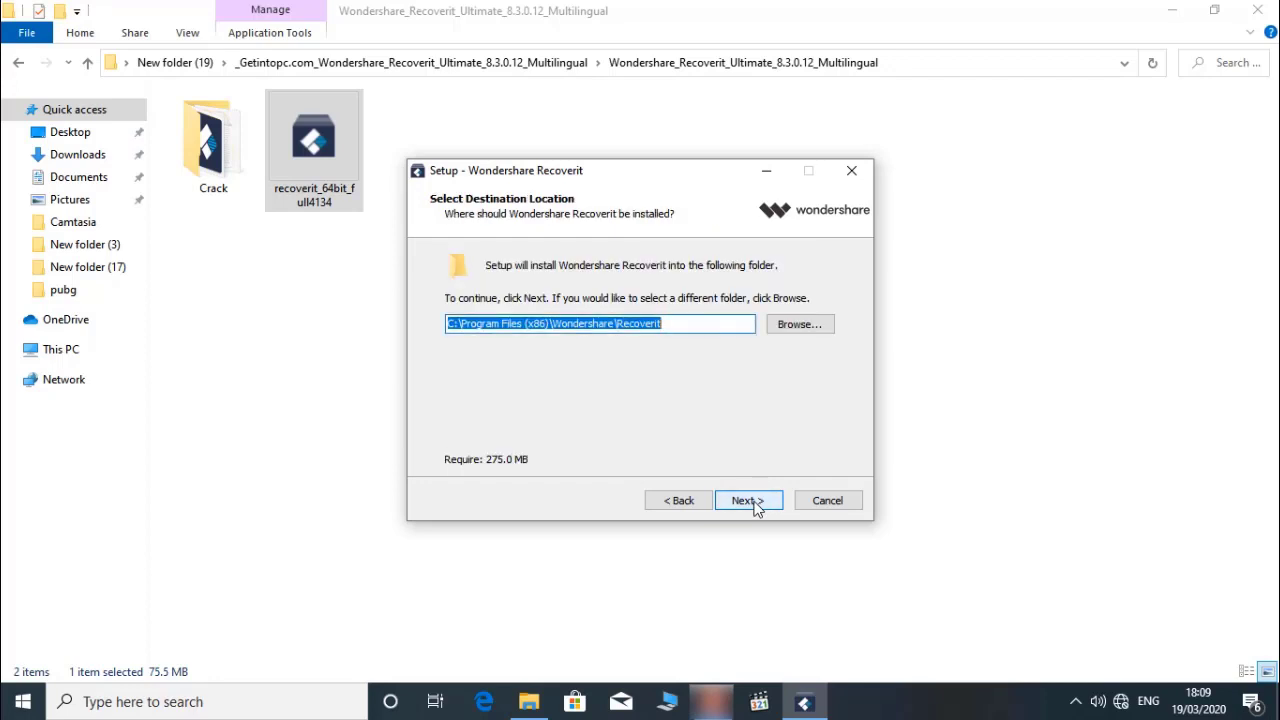
pyautogui.click(757, 509)
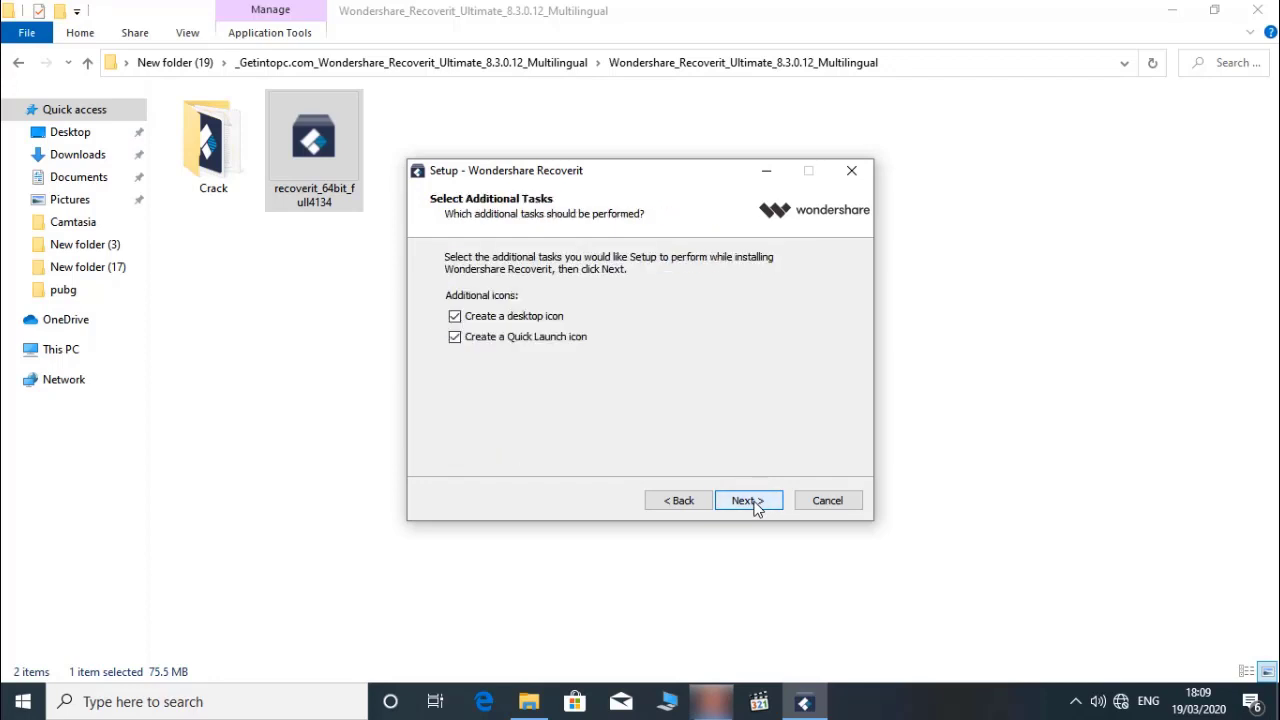
pyautogui.click(757, 509)
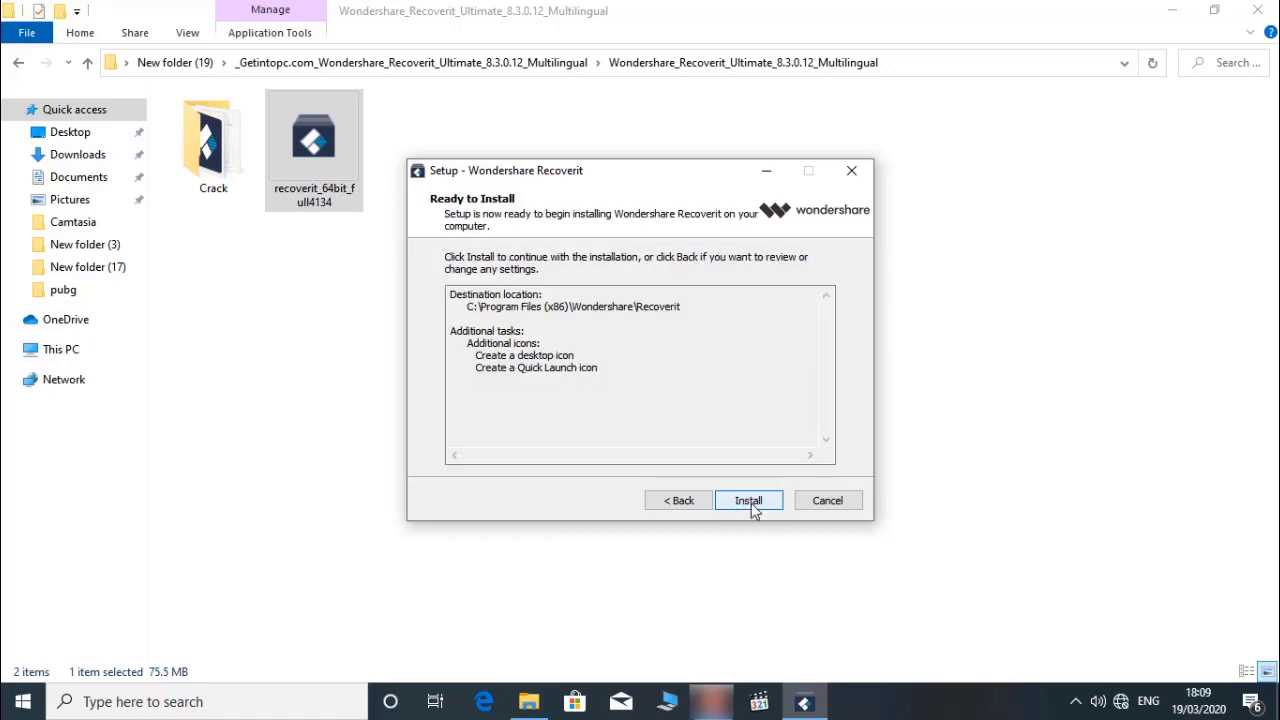
pyautogui.click(756, 506)
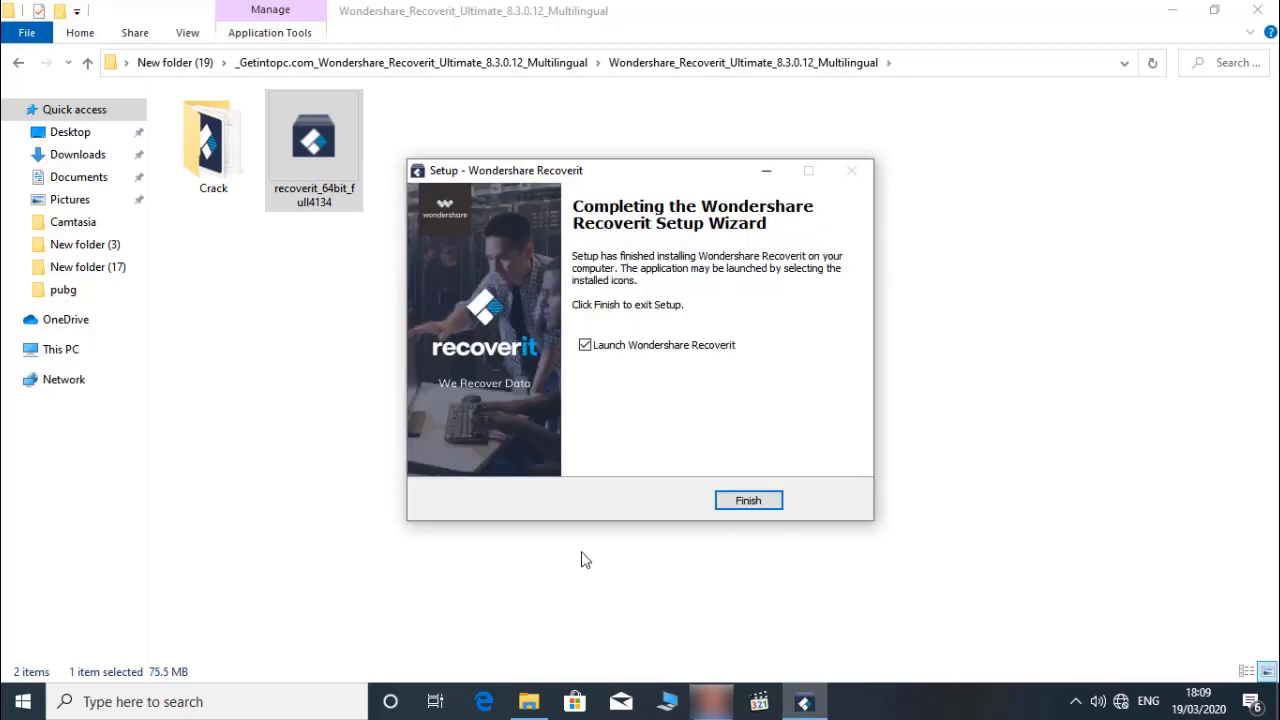
# Finish the setup without launching Wondershare Recoverit and close the browser window it opens
pyautogui.click(585, 345)
pyautogui.click(747, 501)
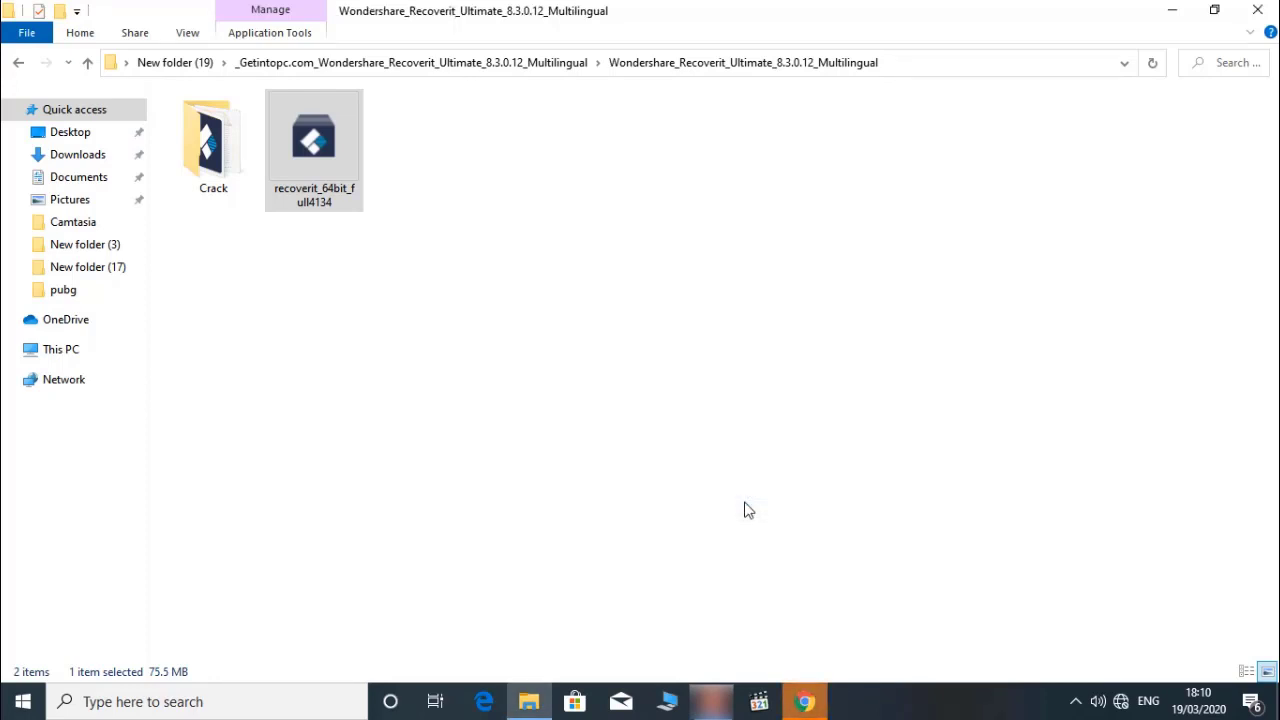
pyautogui.click(805, 701)
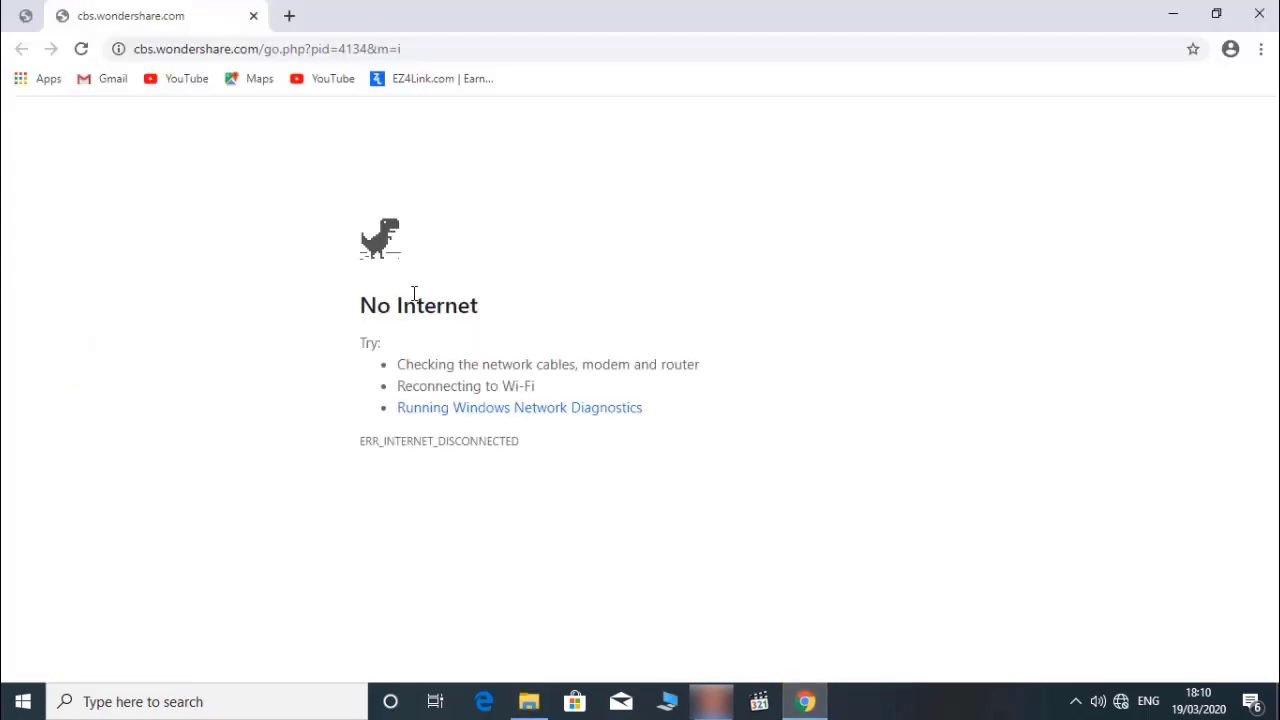
pyautogui.click(1261, 20)
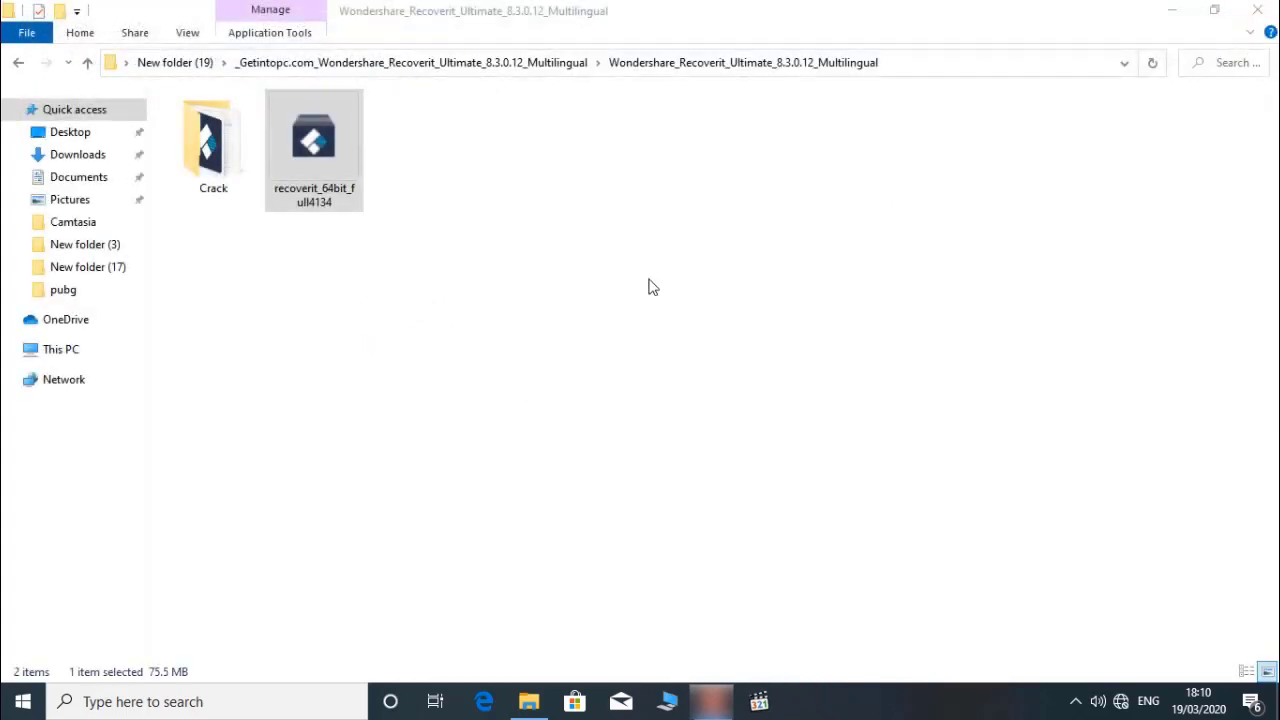
# Open the Crack folder, restore its window to a smaller size and move it clear of the desktop shortcuts
pyautogui.click(220, 254)
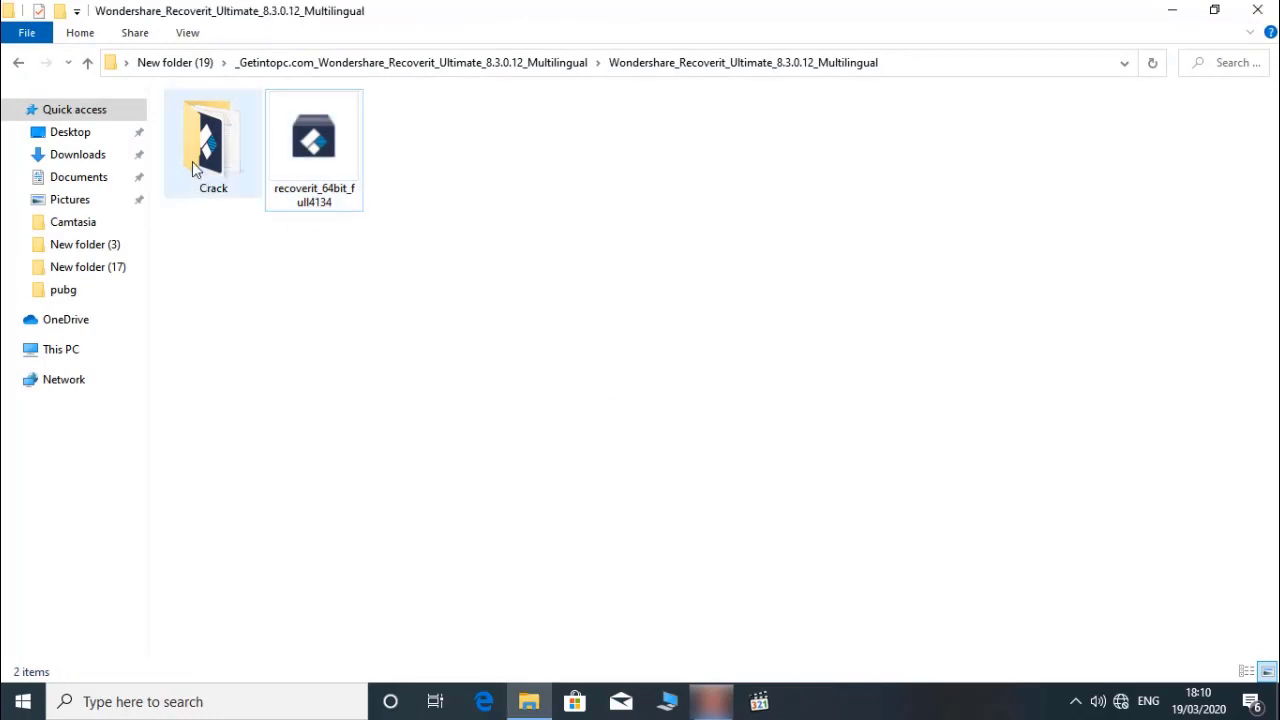
pyautogui.doubleClick(200, 168)
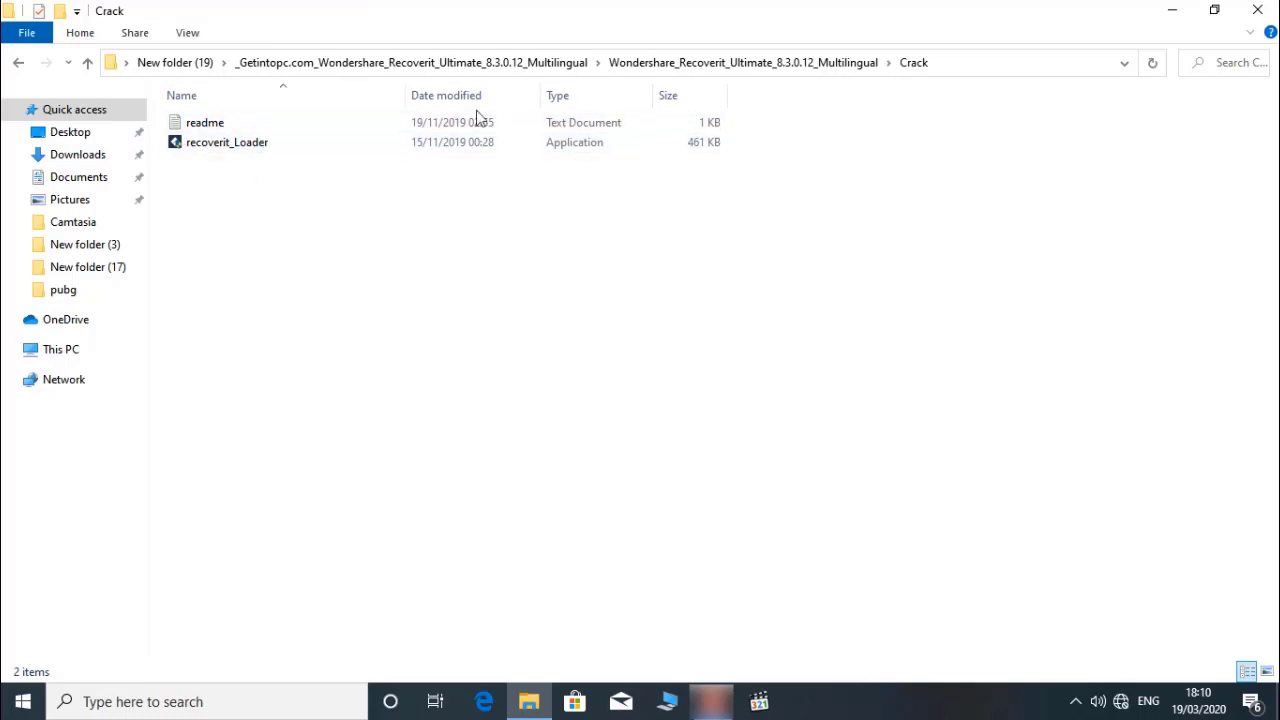
pyautogui.click(1214, 10)
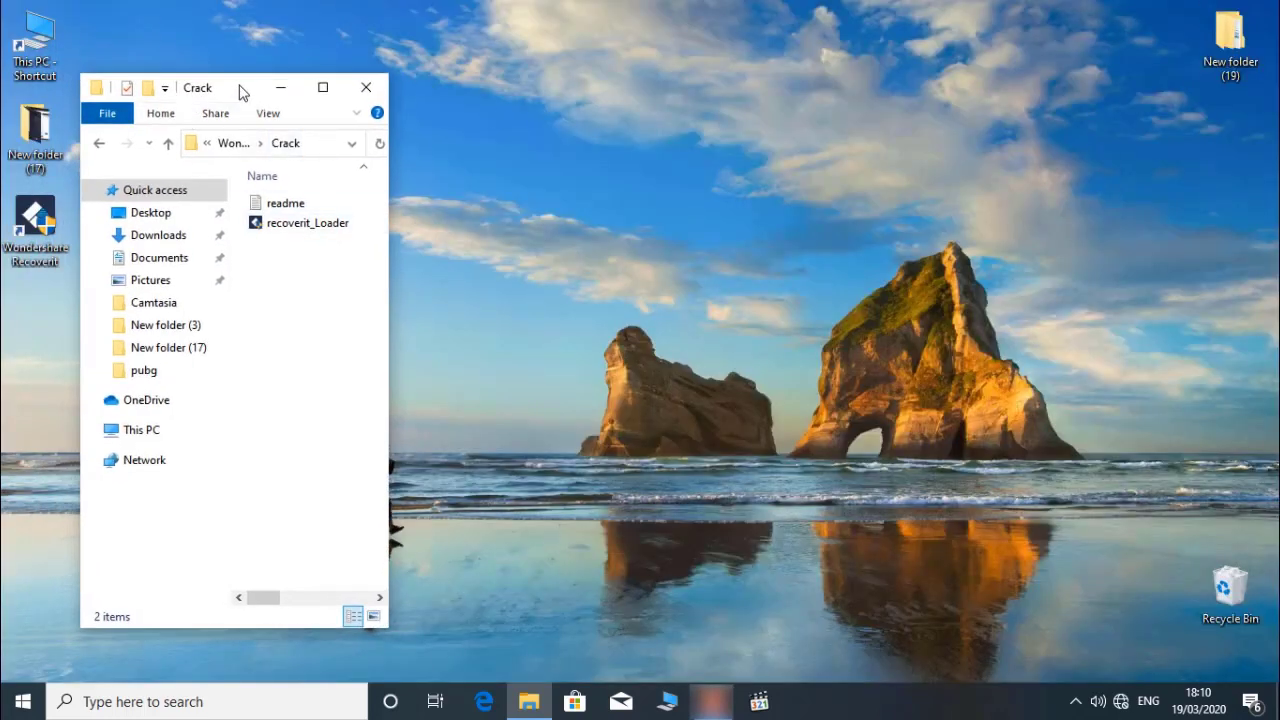
pyautogui.moveTo(242, 87); pyautogui.dragTo(862, 77)
pyautogui.click(552, 107)
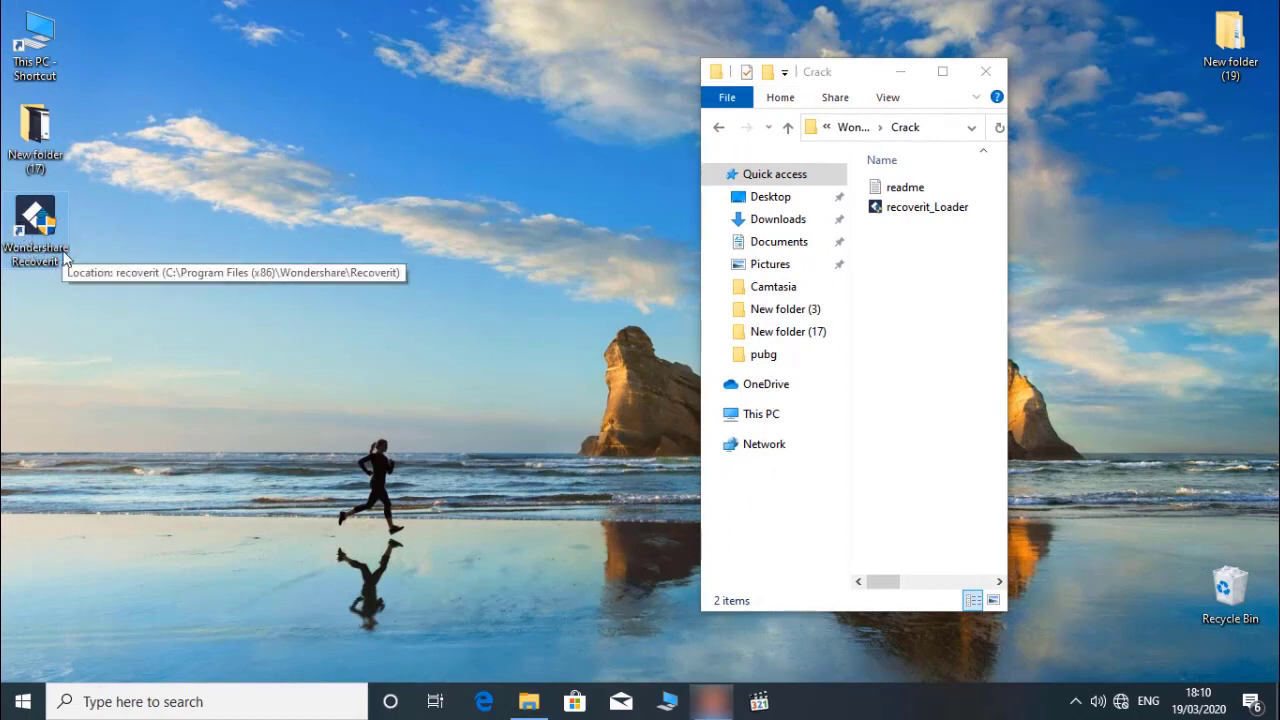
# Open the file location of the Wondershare Recoverit desktop shortcut, widen that window and arrange it beside the Crack folder window
pyautogui.rightClick(31, 212)
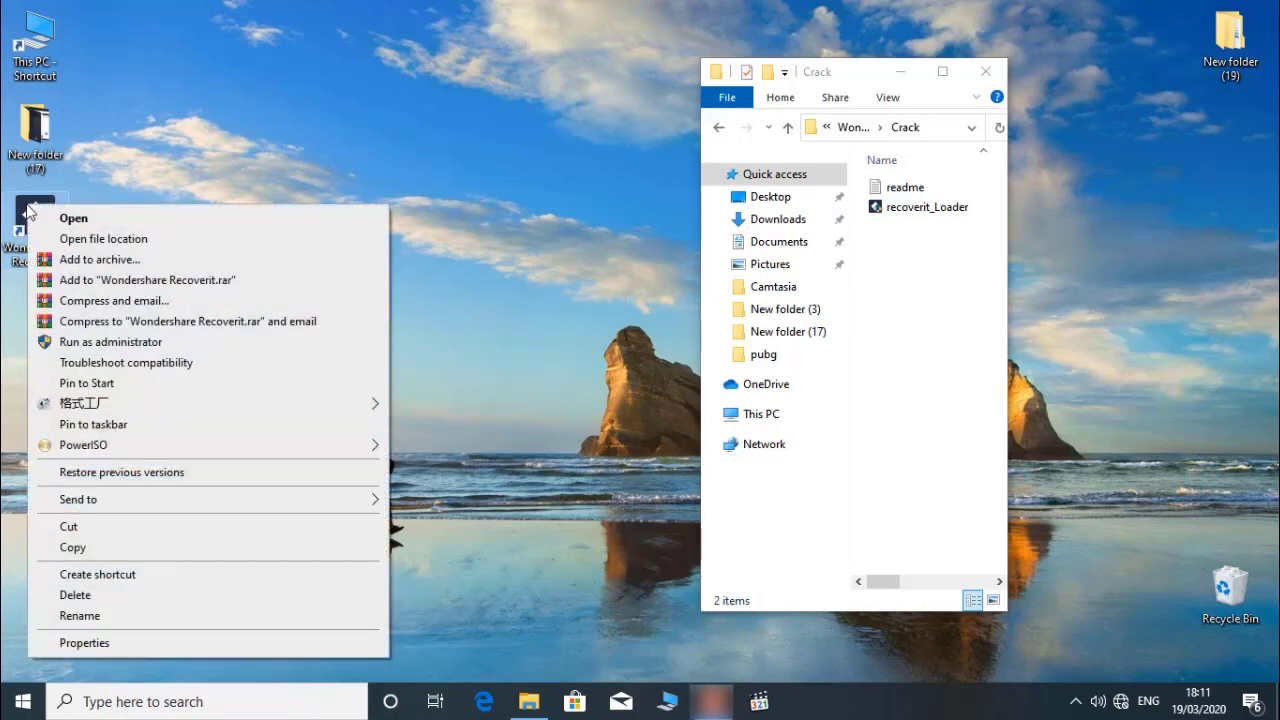
pyautogui.click(141, 240)
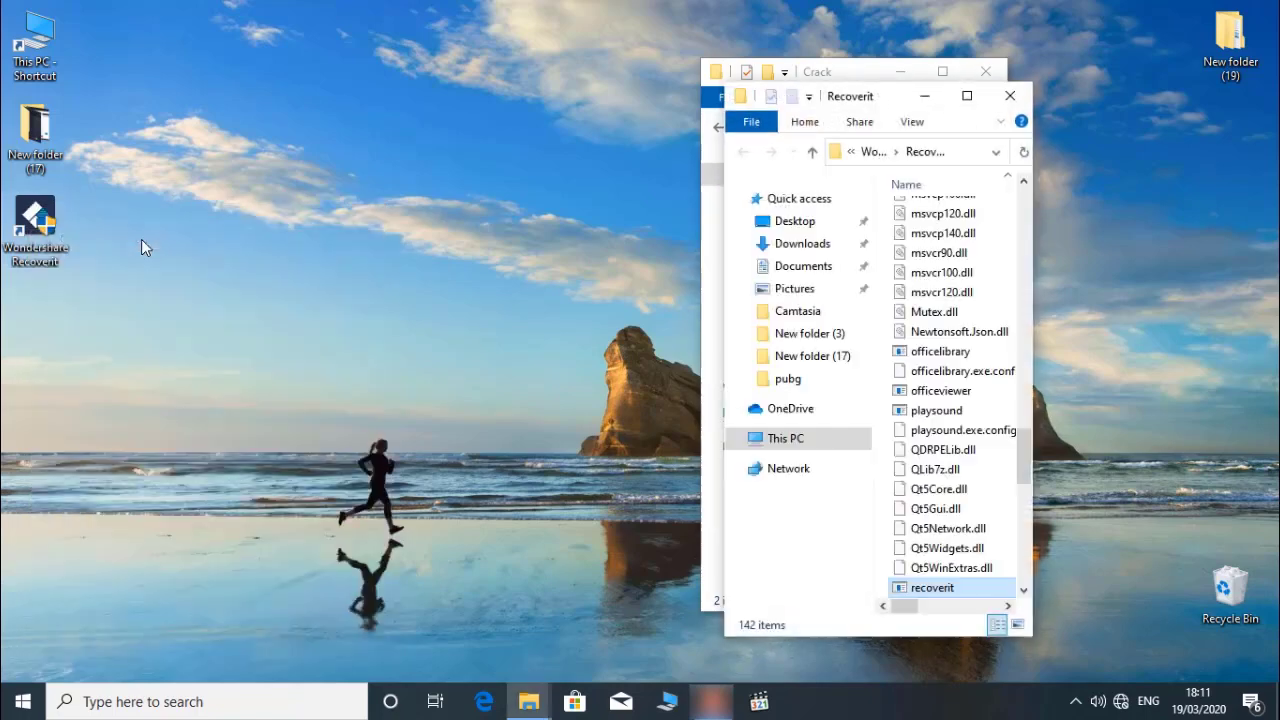
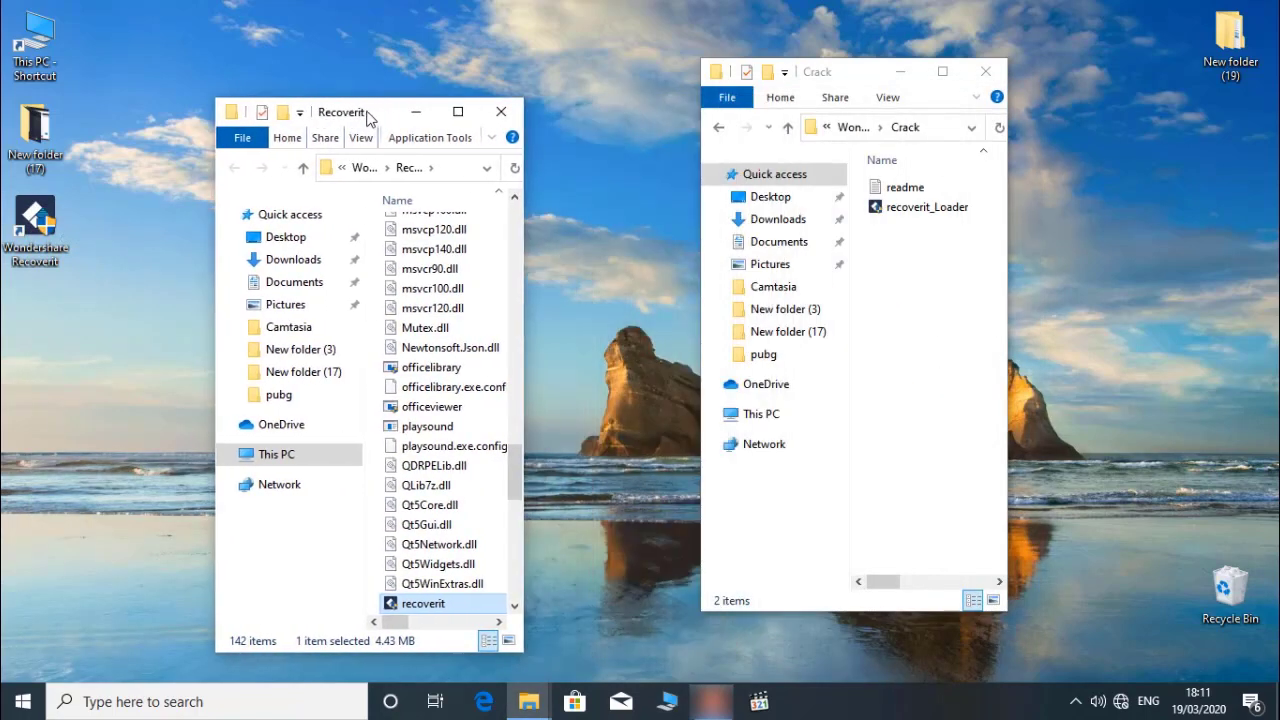
pyautogui.moveTo(522, 210); pyautogui.dragTo(1071, 218)
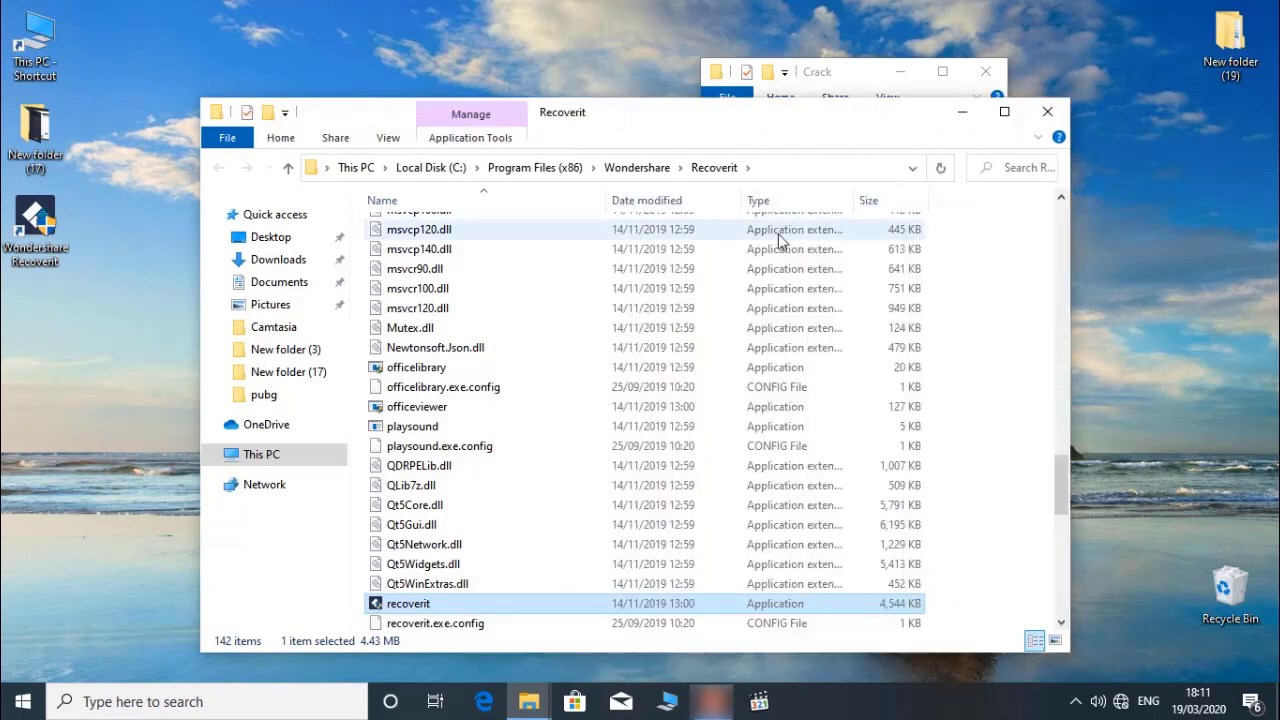
pyautogui.moveTo(608, 124); pyautogui.dragTo(435, 83)
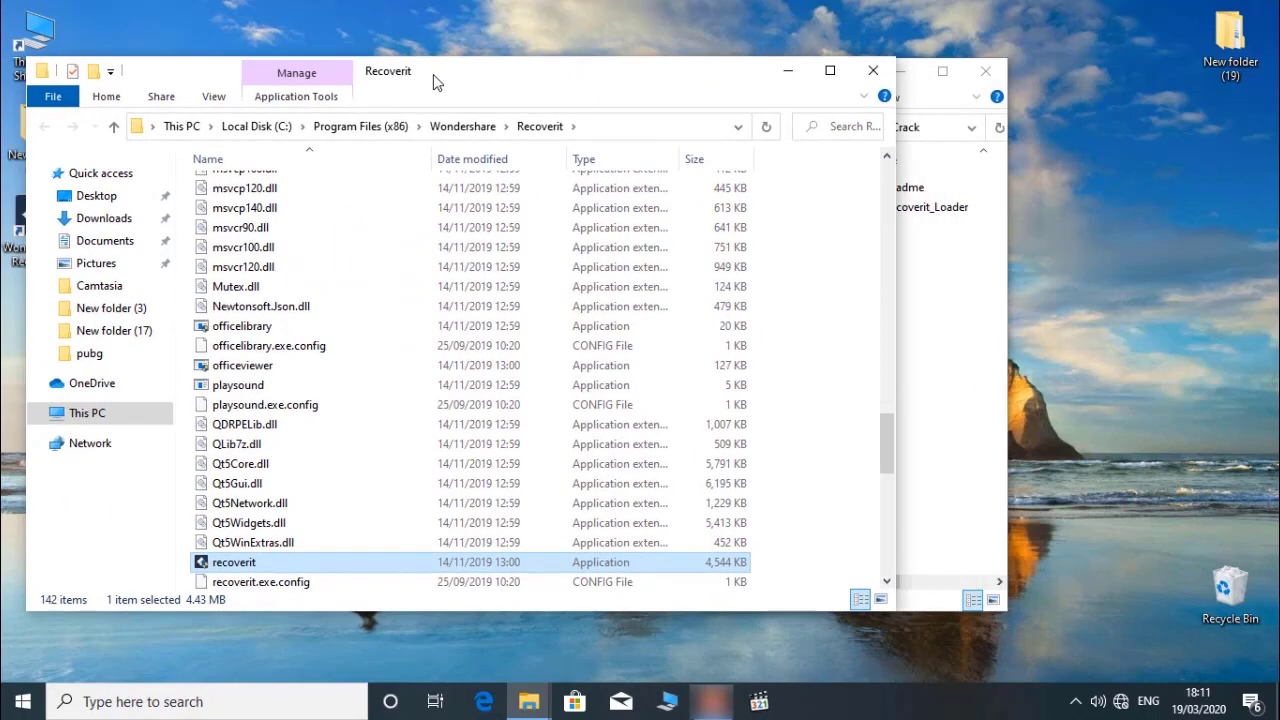
pyautogui.click(922, 328)
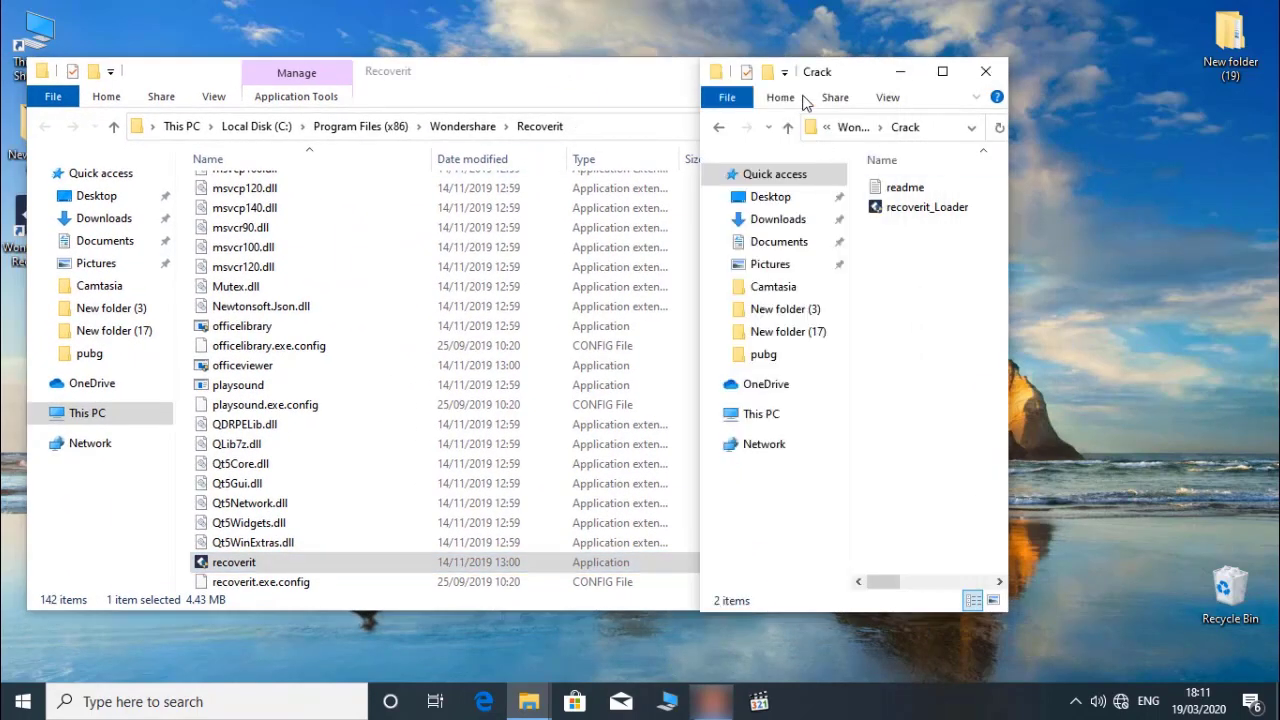
# Copy recoverit_Loader from the Crack folder into the Recoverit installation folder, granting administrator permission for the copy
pyautogui.moveTo(847, 73); pyautogui.dragTo(1078, 75)
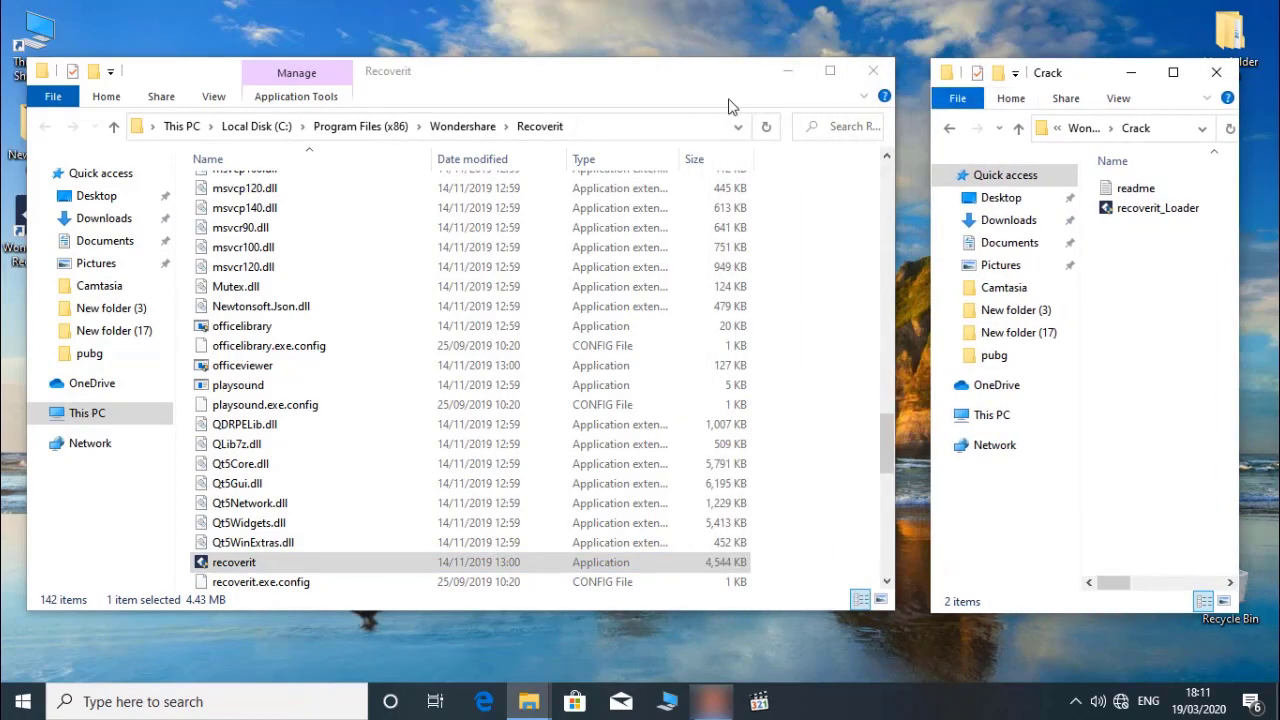
pyautogui.moveTo(714, 84); pyautogui.dragTo(673, 84)
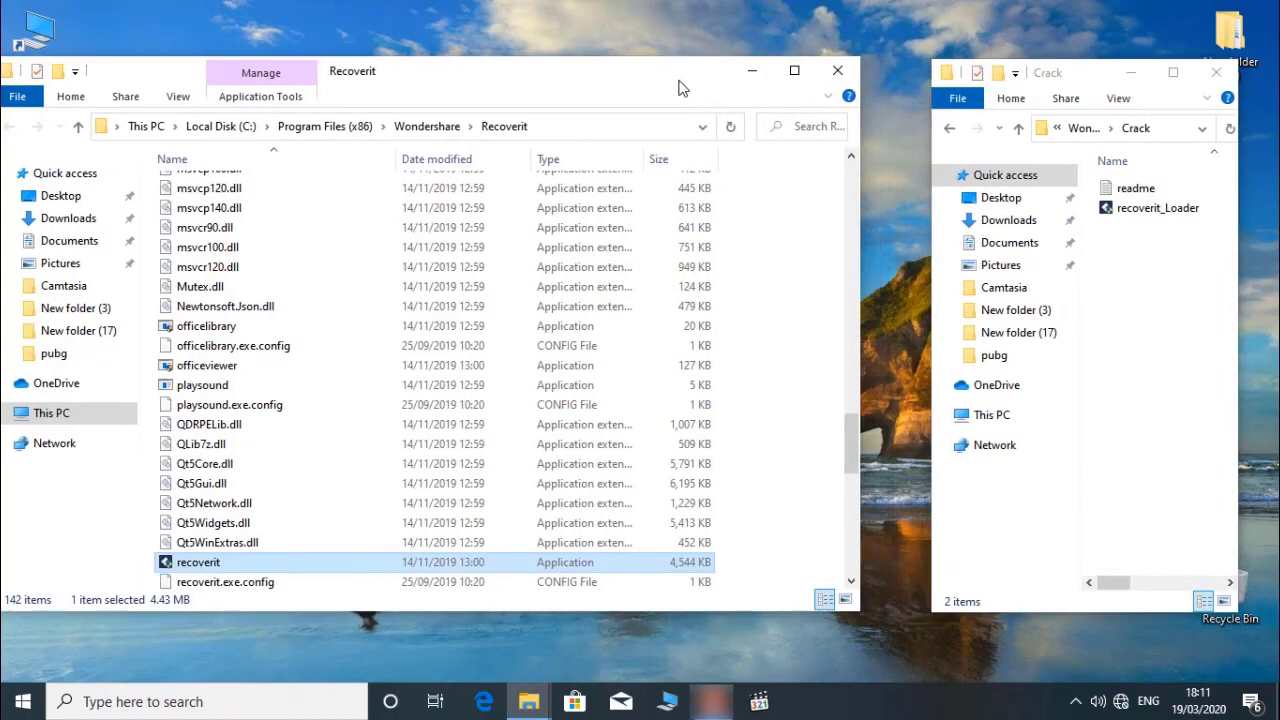
pyautogui.click(1178, 219)
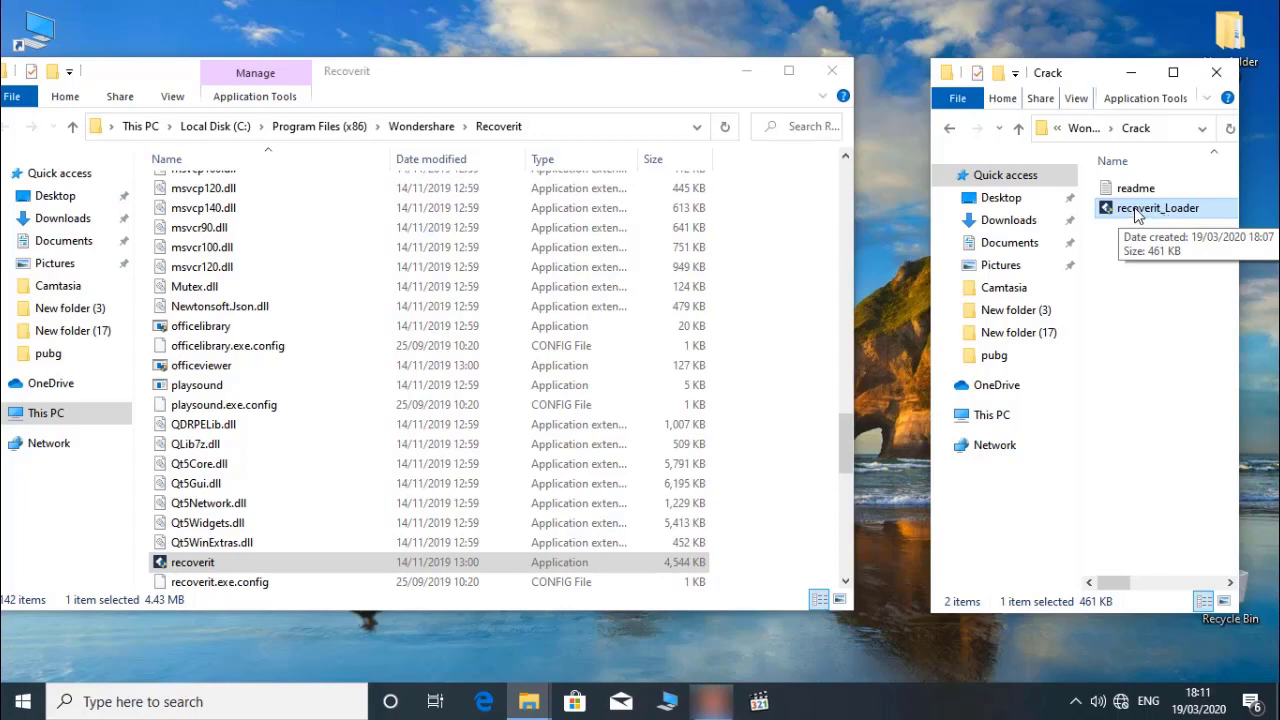
pyautogui.rightClick(1137, 212)
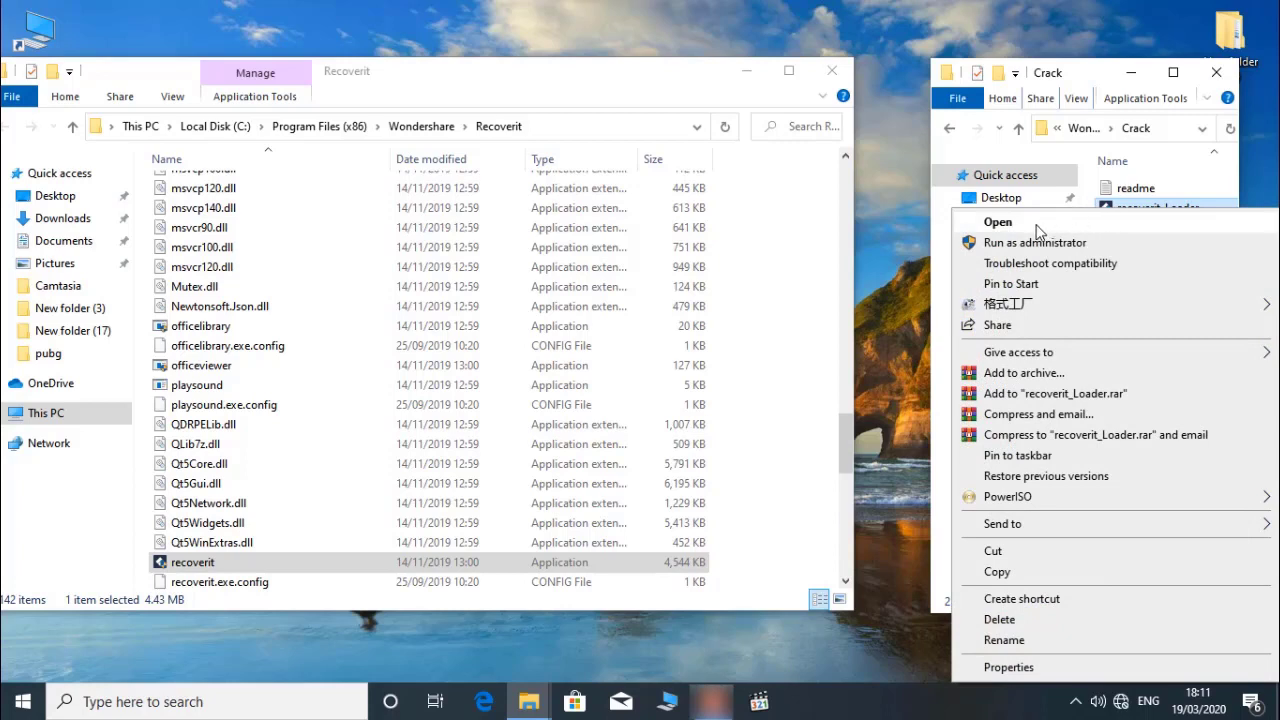
pyautogui.click(1031, 574)
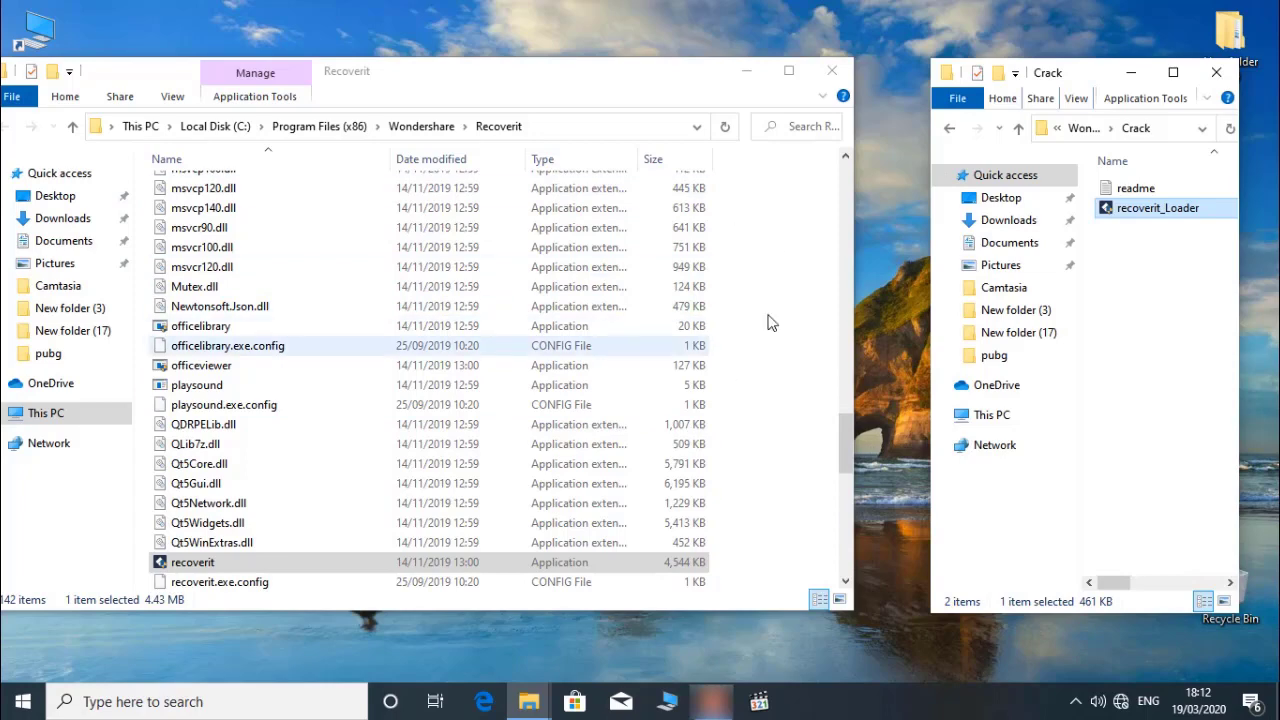
pyautogui.rightClick(749, 259)
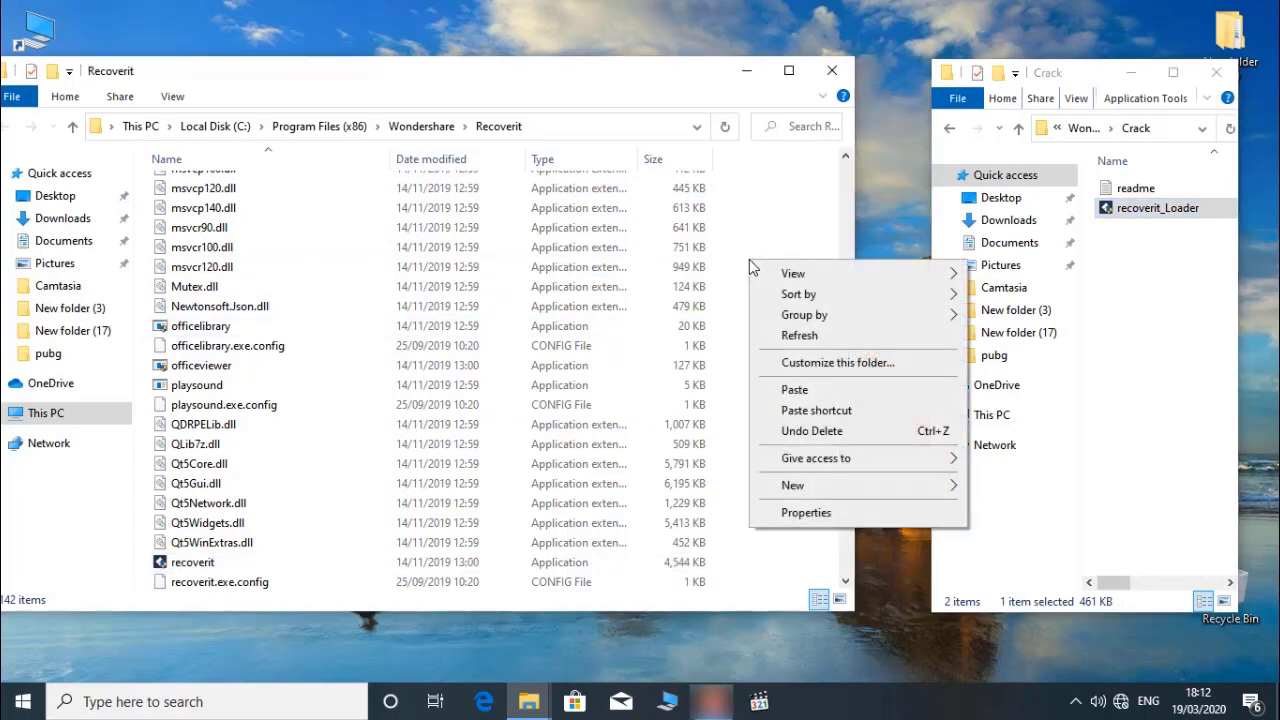
pyautogui.click(846, 394)
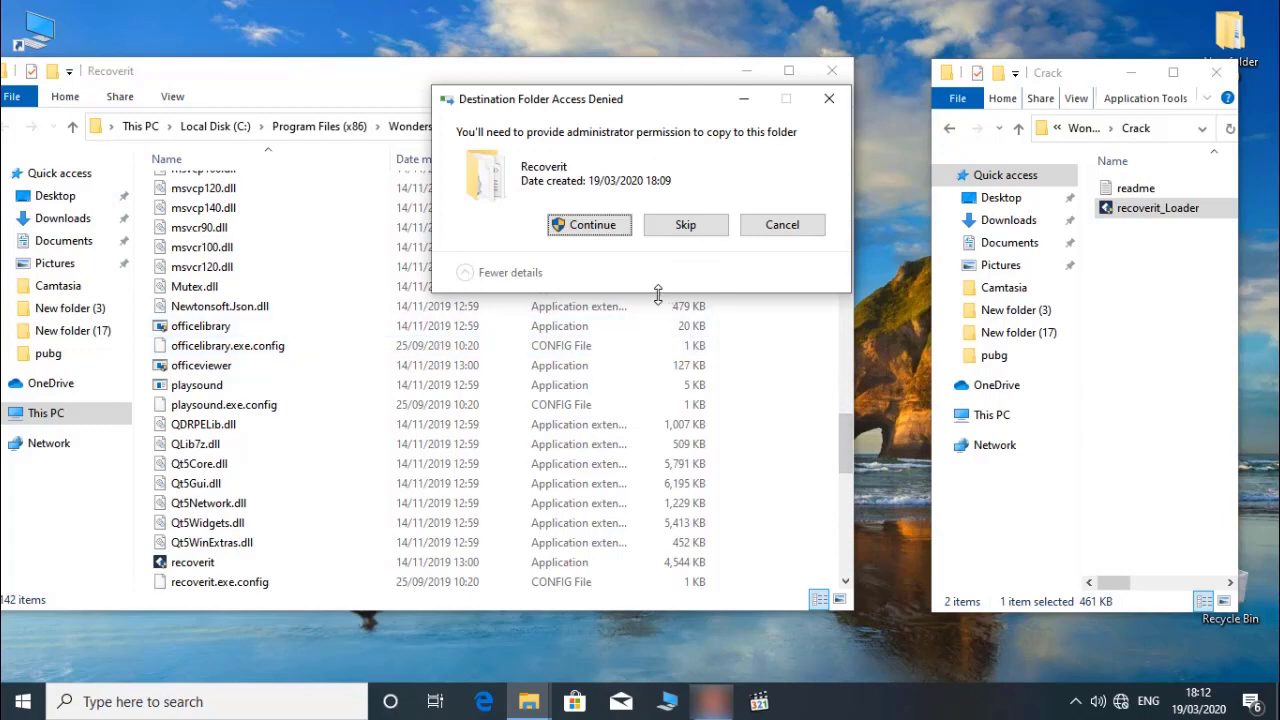
pyautogui.click(584, 229)
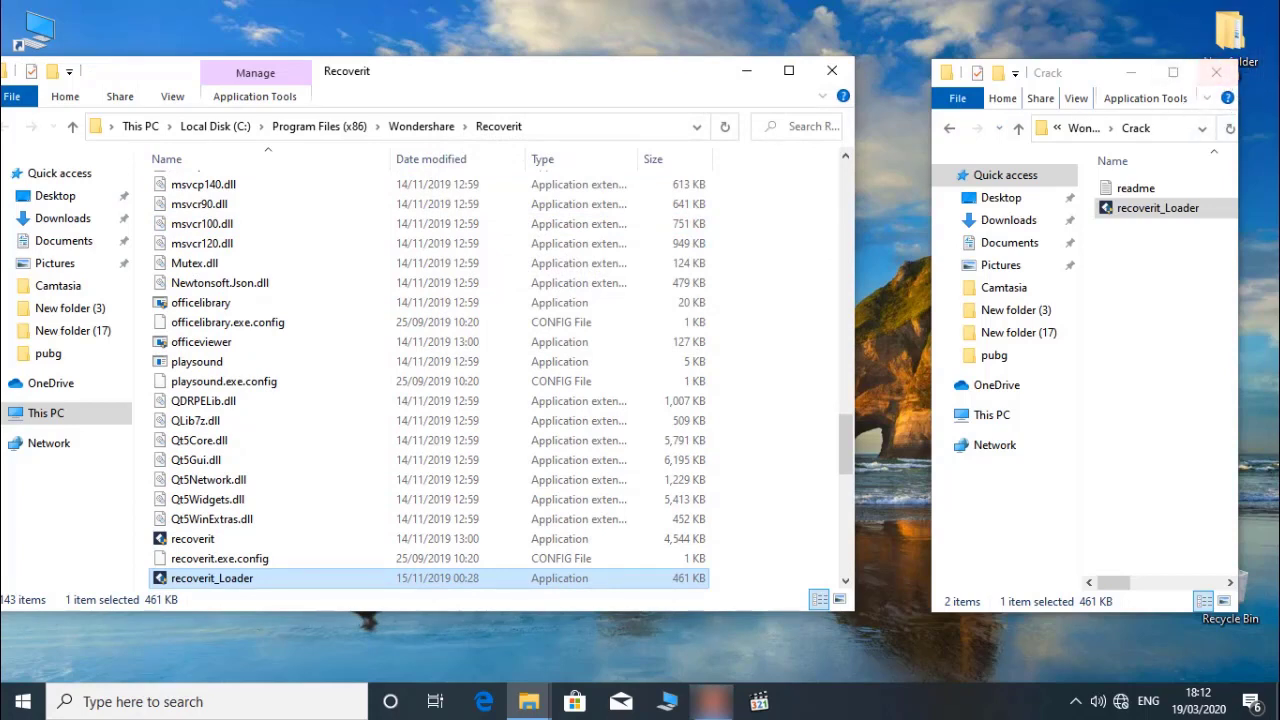
# Close the Crack folder window, move the Recoverit window clear of the desktop icons and delete the Wondershare Recoverit desktop shortcut
pyautogui.click(1218, 78)
pyautogui.moveTo(565, 78); pyautogui.dragTo(1005, 71)
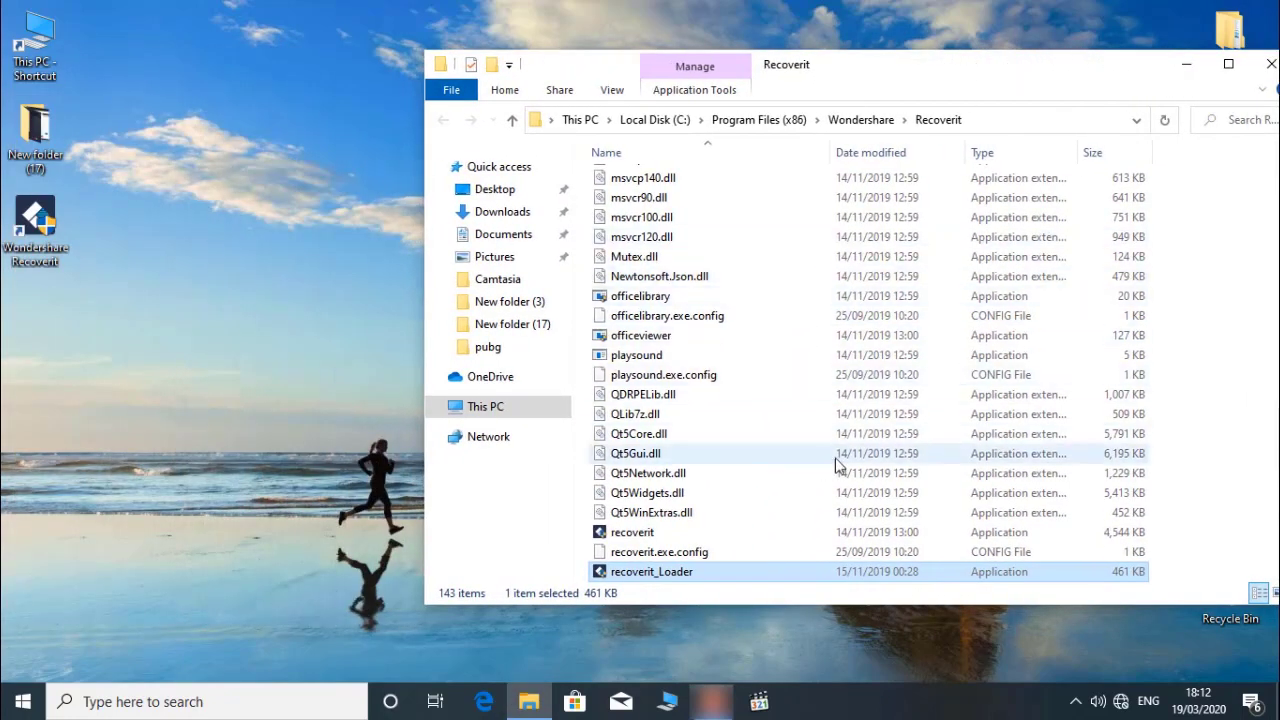
pyautogui.click(280, 238)
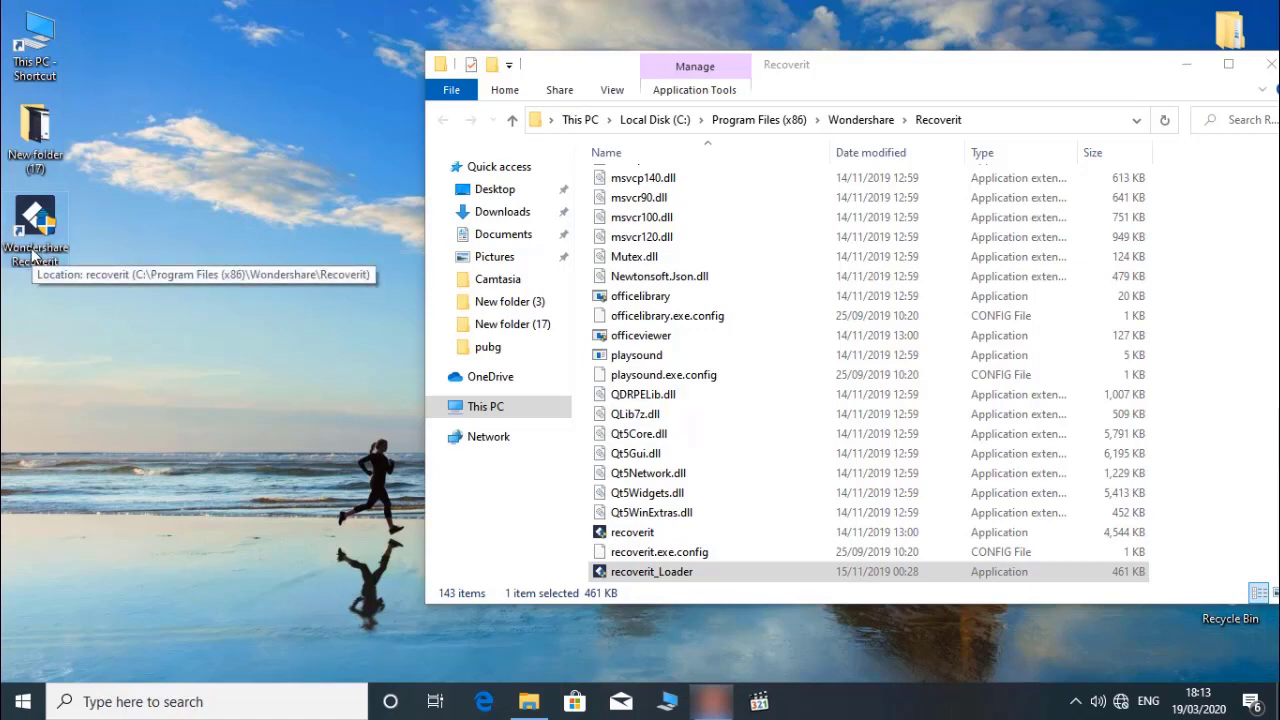
pyautogui.press('Delete')
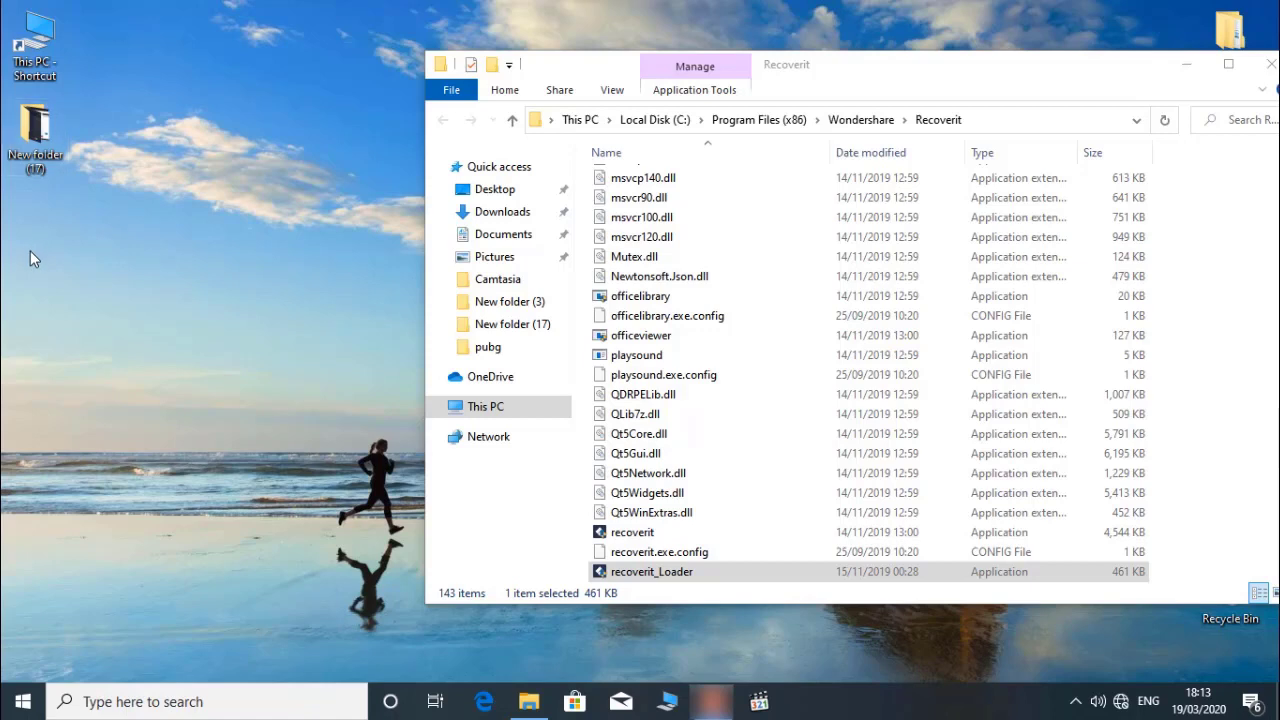
pyautogui.rightClick(125, 183)
pyautogui.click(175, 243)
# Create a desktop shortcut to recoverit_Loader from the installation folder and close the folder window
pyautogui.scroll(-1, 655, 518)
pyautogui.click(655, 514)
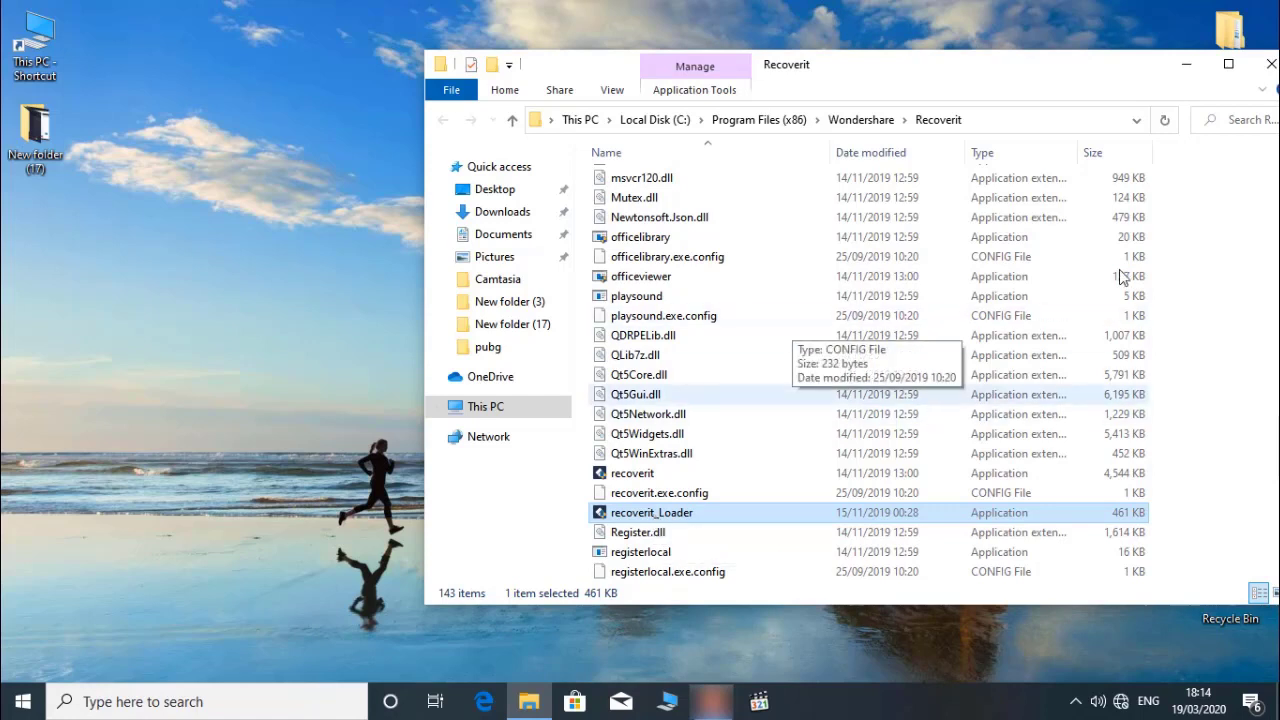
pyautogui.rightClick(690, 517)
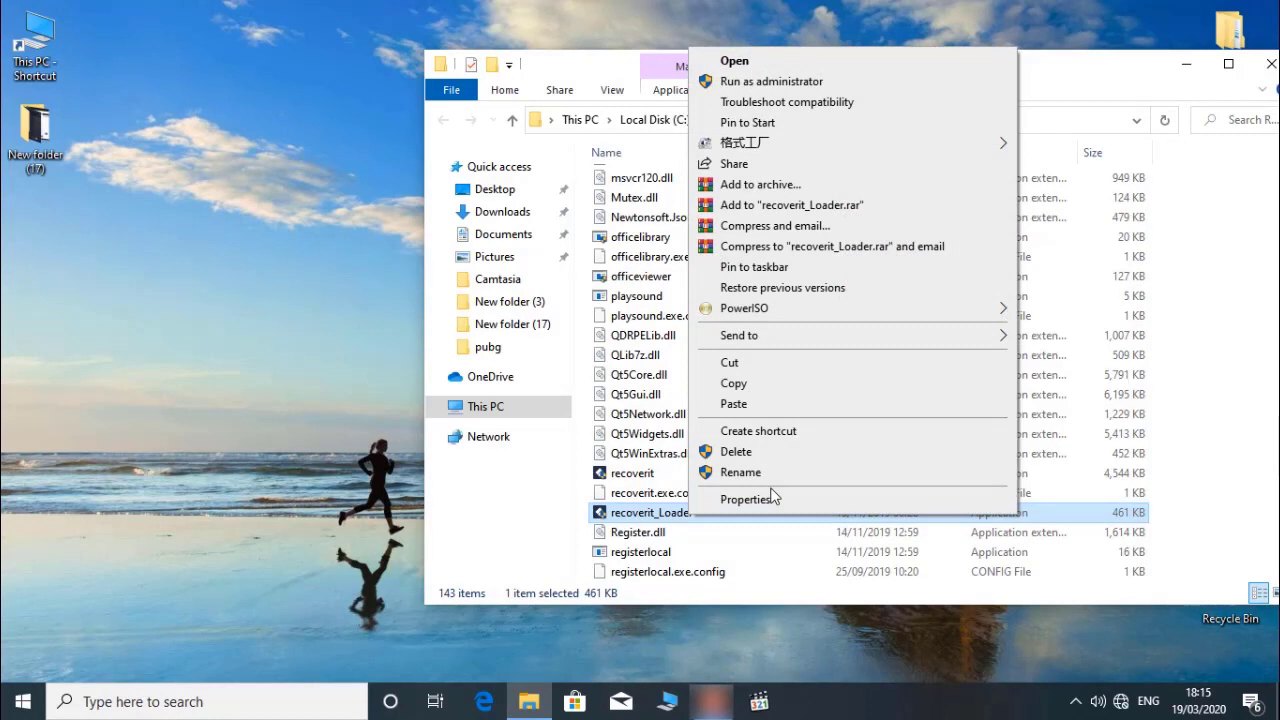
pyautogui.moveTo(742, 340)
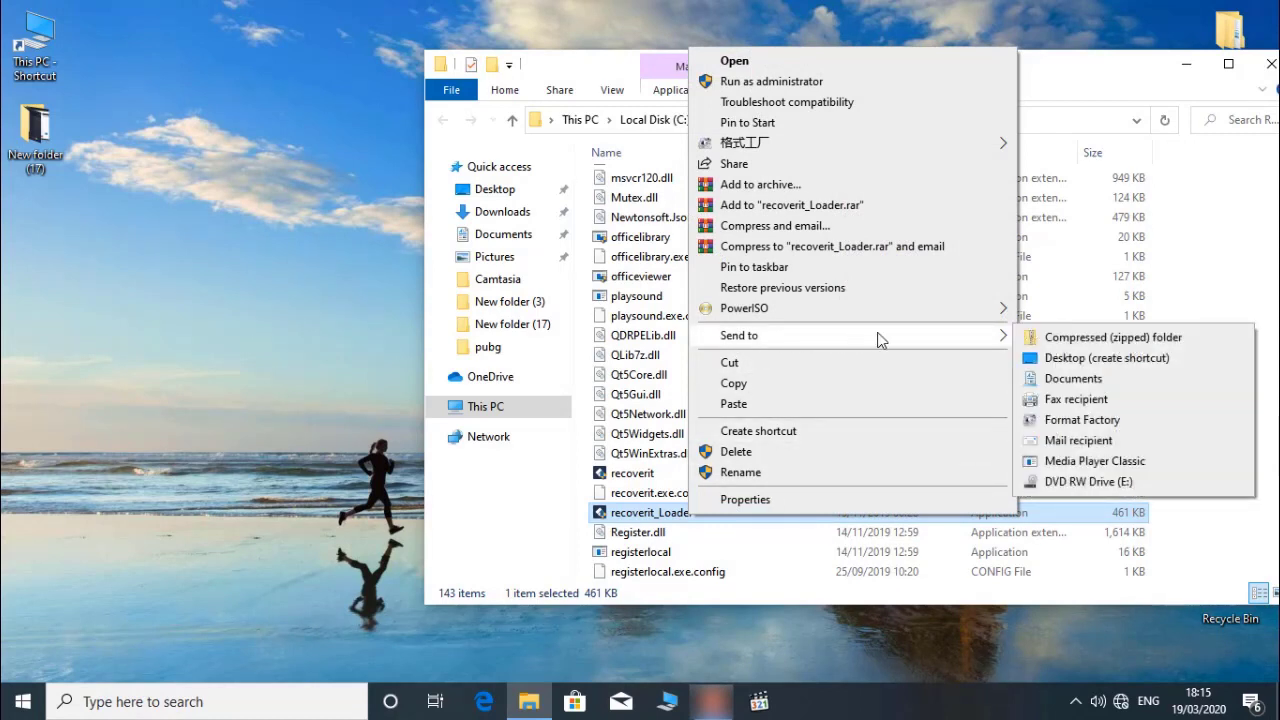
pyautogui.click(1099, 364)
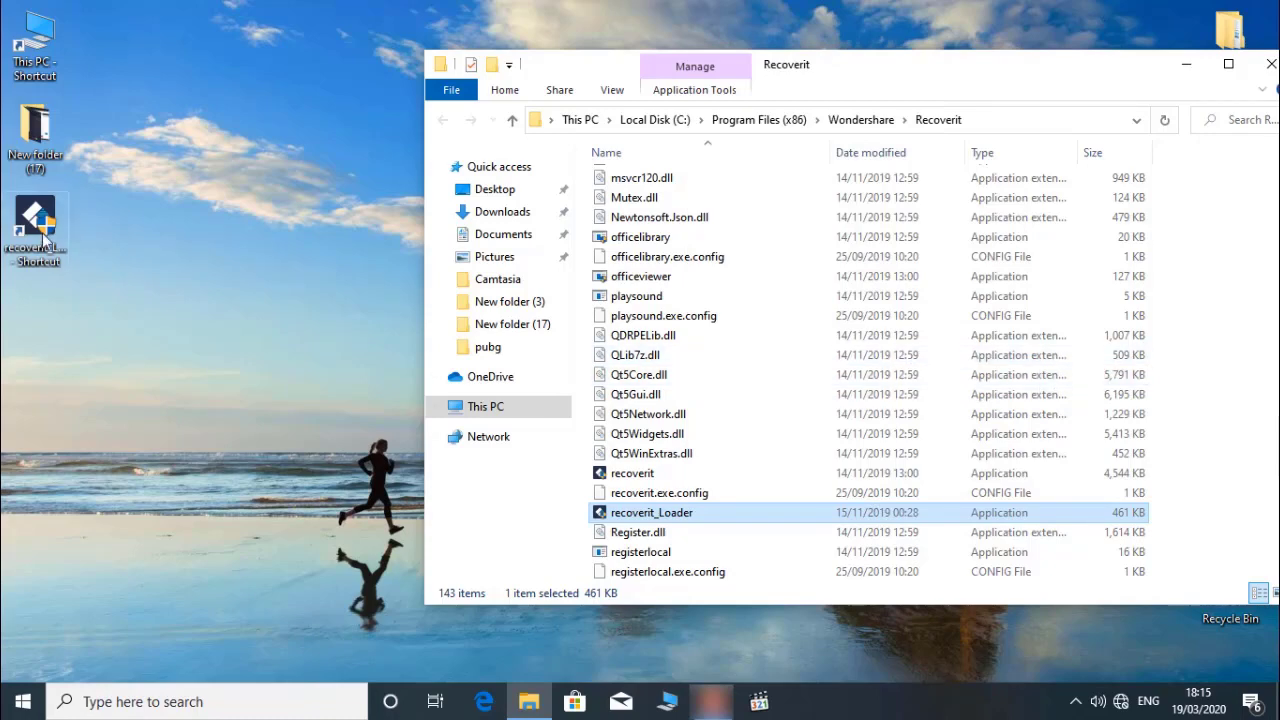
pyautogui.click(1265, 66)
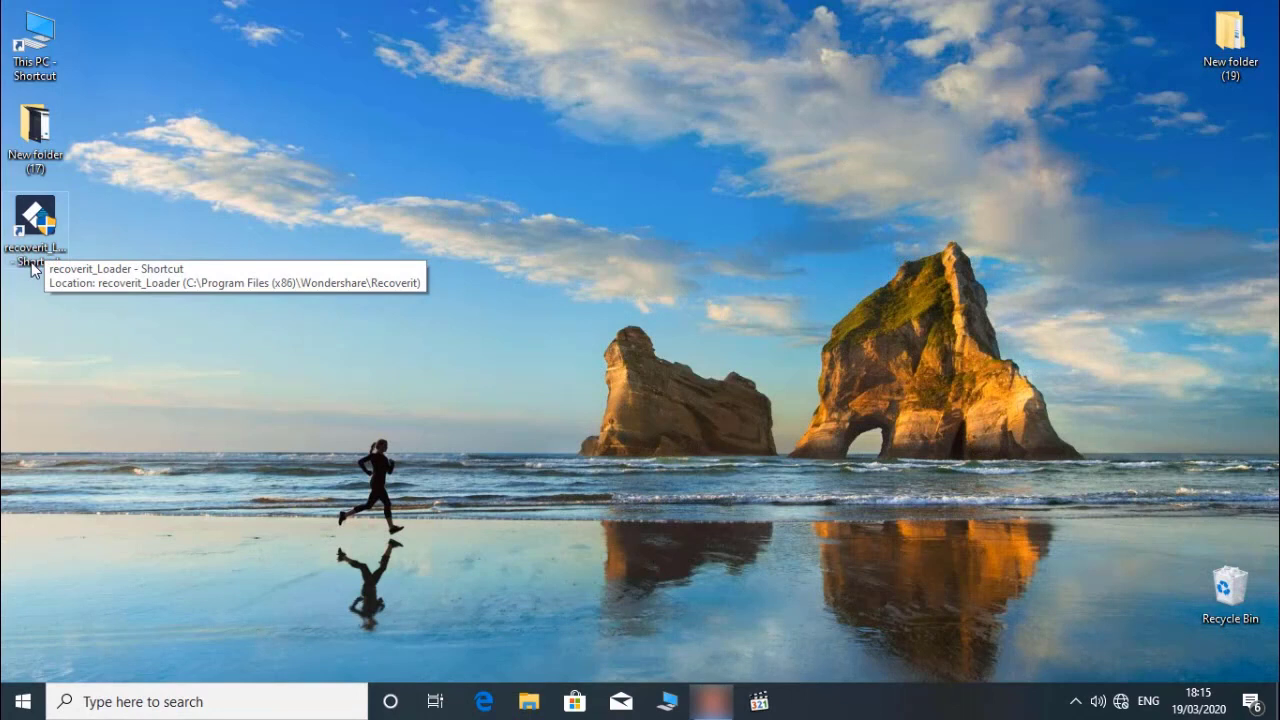
# Turn Wi-Fi on and launch Recoverit from the recoverit_Loader desktop shortcut
pyautogui.click(1131, 711)
pyautogui.click(987, 651)
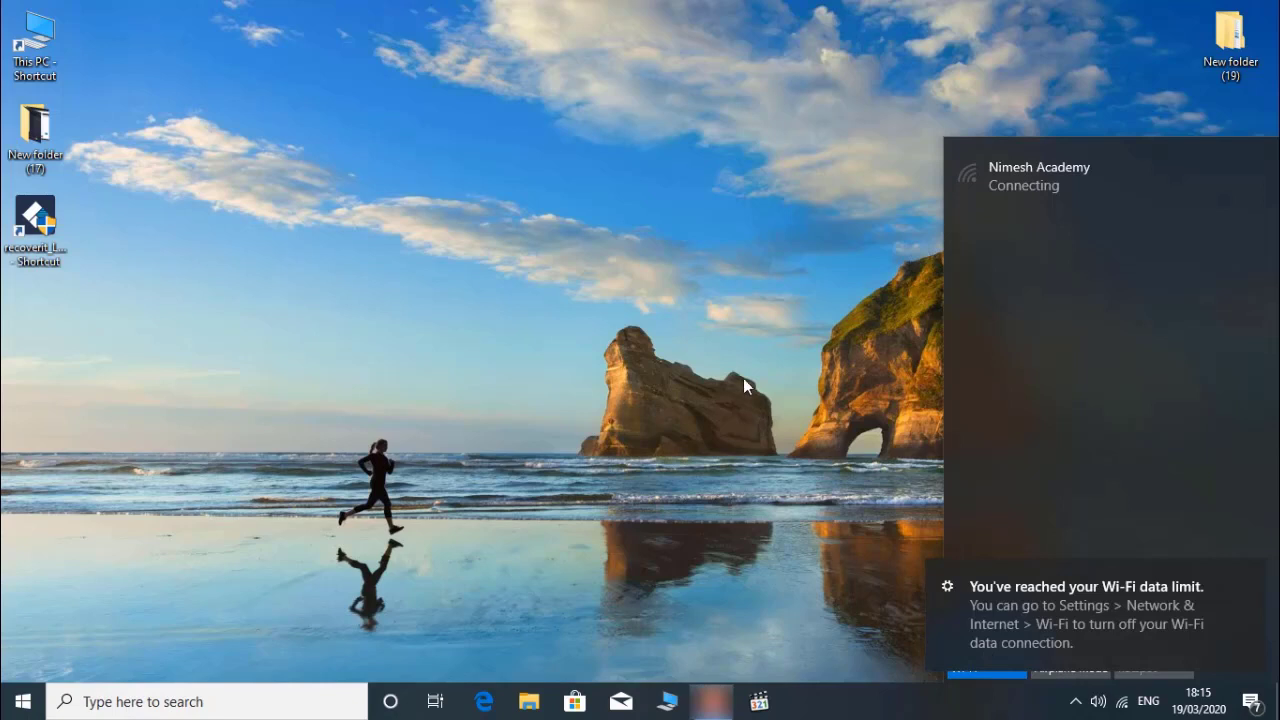
pyautogui.rightClick(590, 206)
pyautogui.click(630, 258)
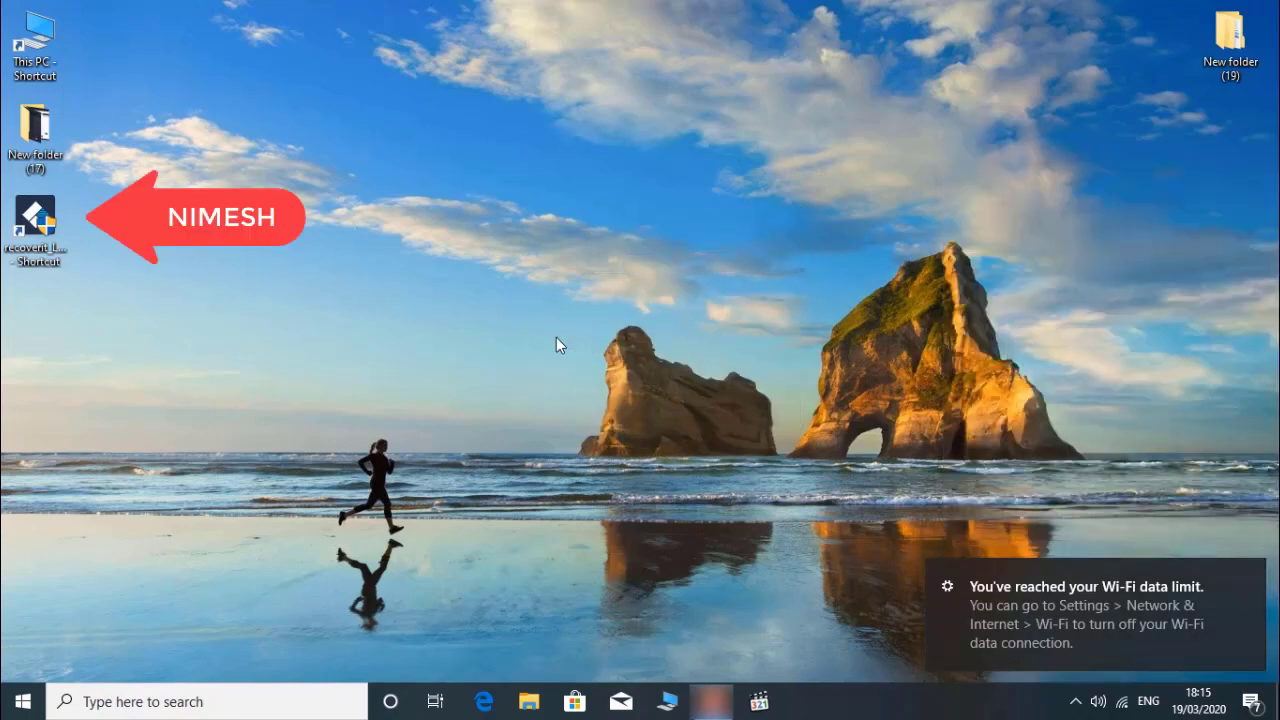
pyautogui.doubleClick(27, 226)
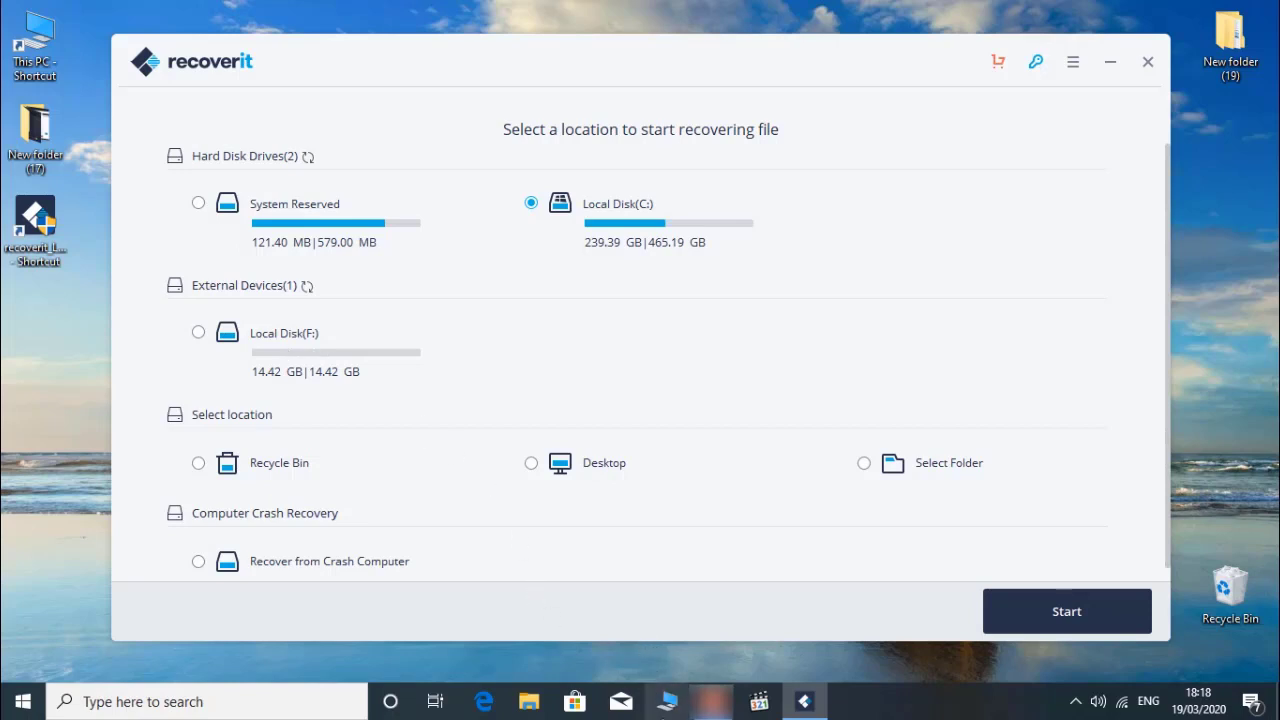
# Switch to File Explorer, check the contents and capacity of USB Drive (F:), and close the window
pyautogui.click(666, 703)
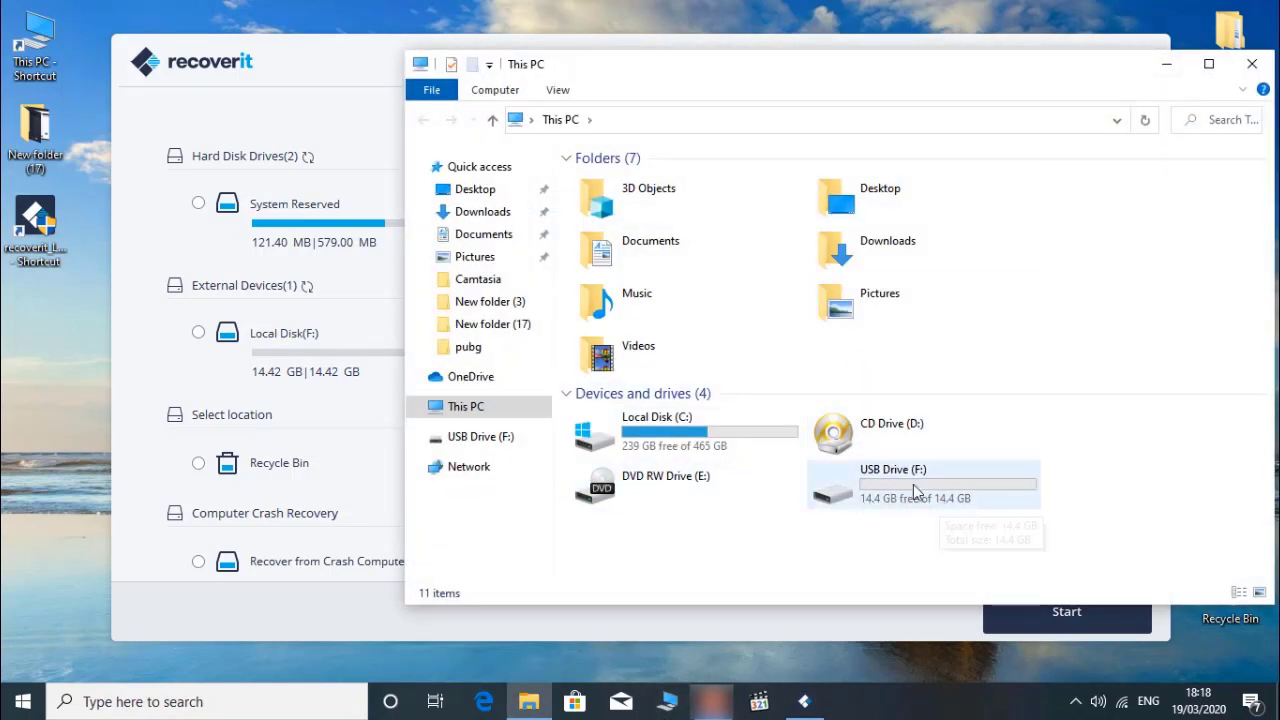
pyautogui.doubleClick(947, 505)
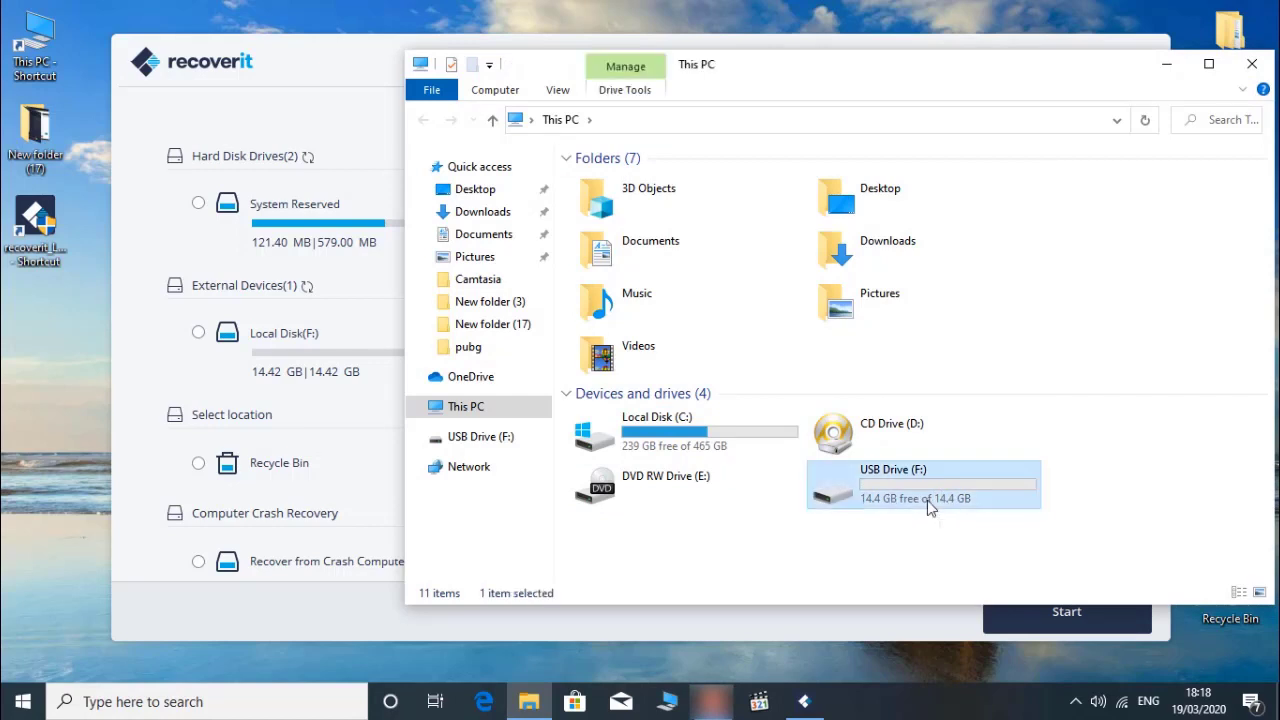
pyautogui.rightClick(771, 271)
pyautogui.click(821, 350)
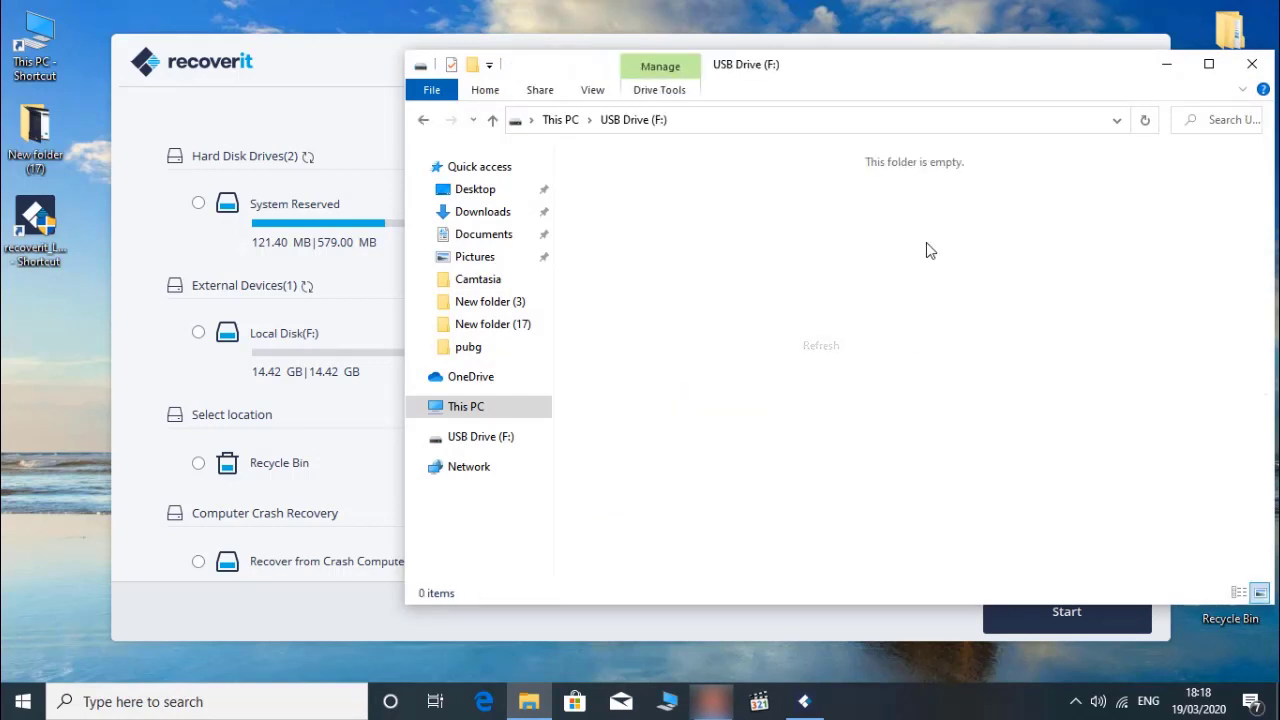
pyautogui.click(423, 121)
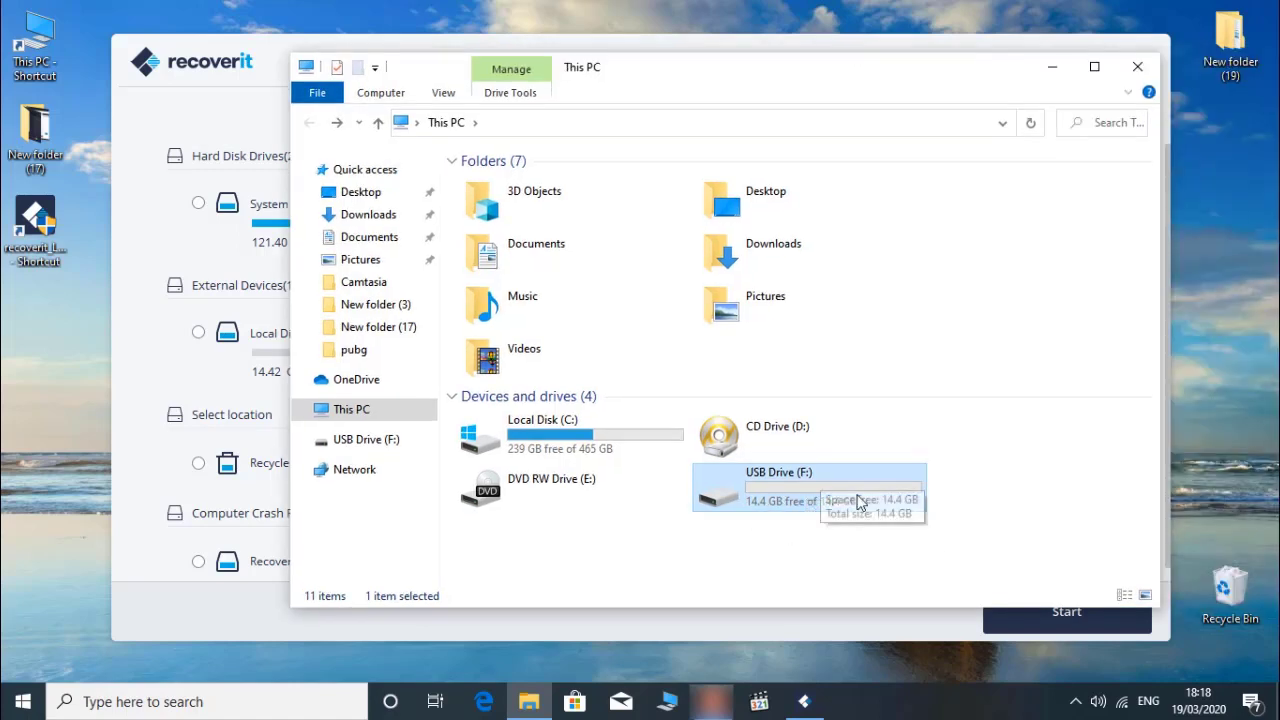
pyautogui.click(1137, 66)
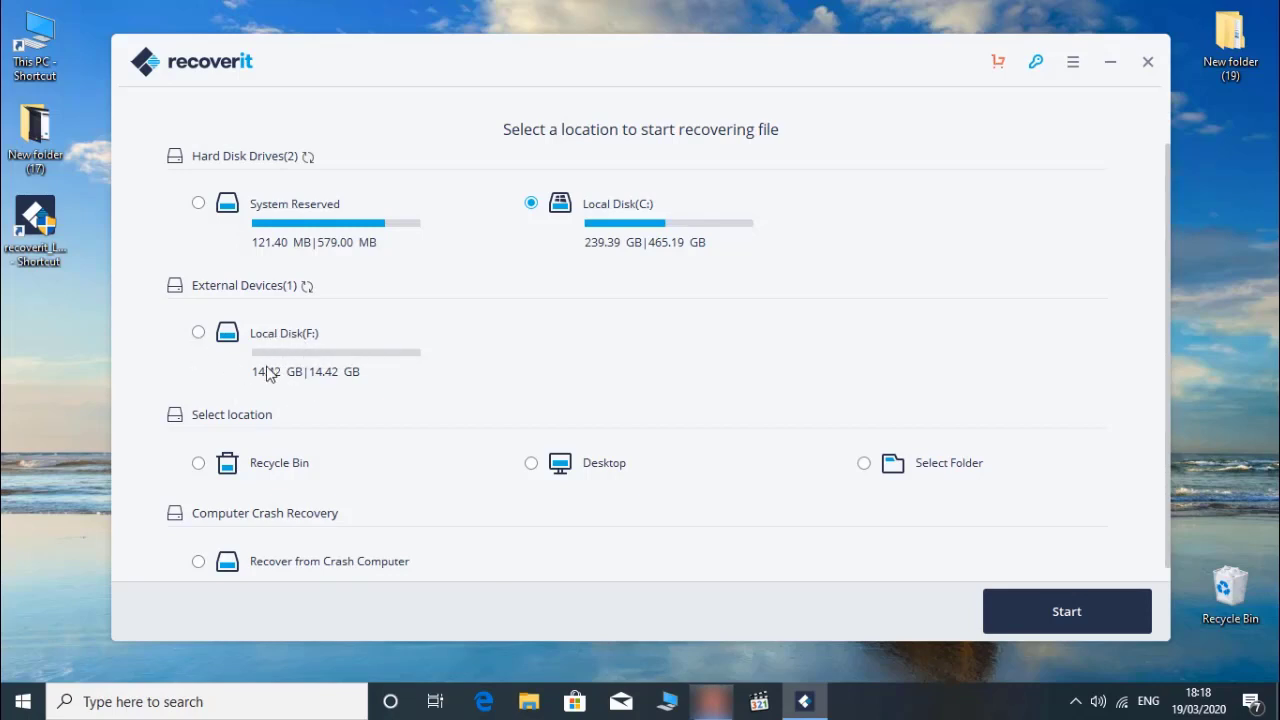
# Scan the external Local Disk (F:) for lost files and look through the list of found files while it runs
pyautogui.click(198, 333)
pyautogui.click(1073, 612)
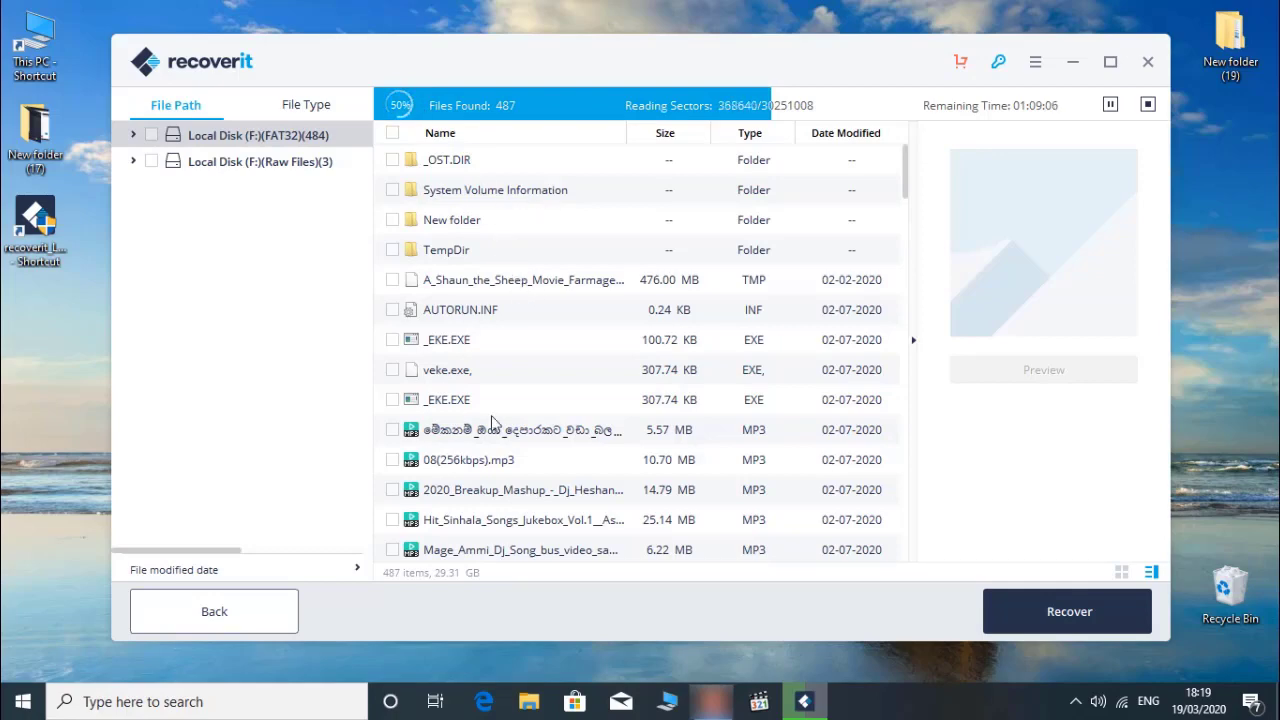
pyautogui.scroll(-6, 603, 323)
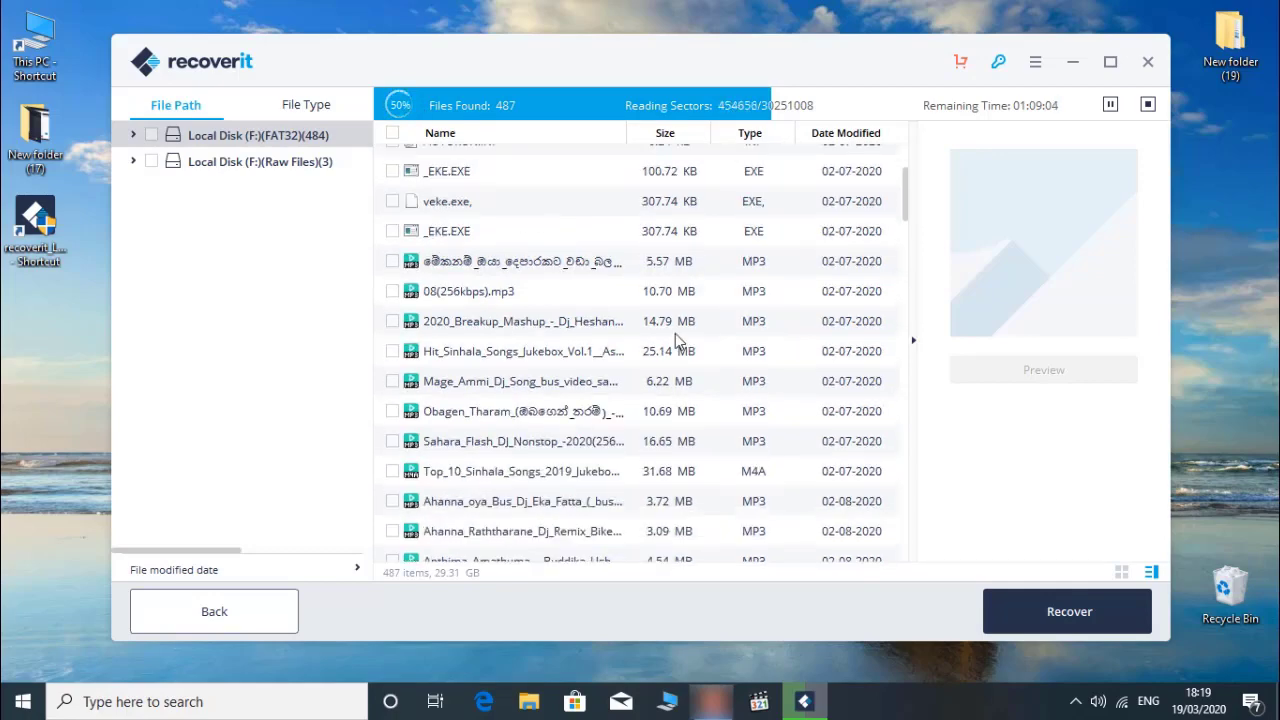
pyautogui.scroll(-7, 605, 363)
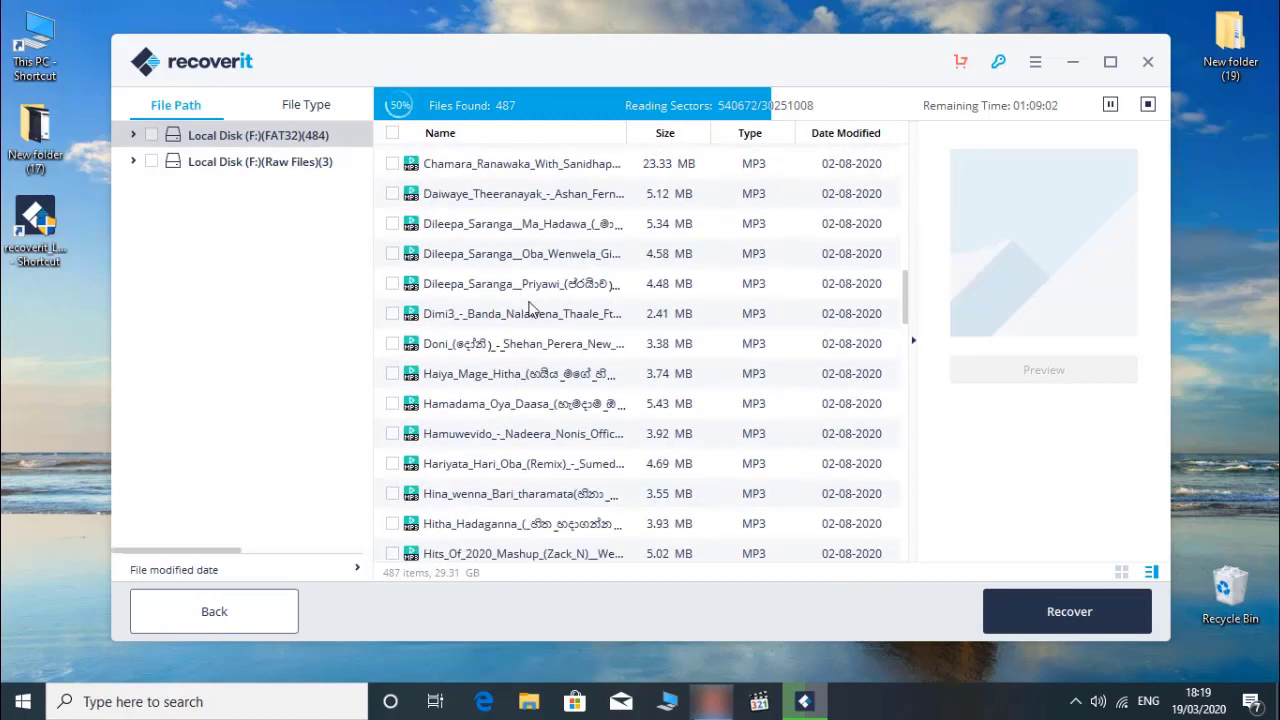
pyautogui.scroll(-10, 630, 335)
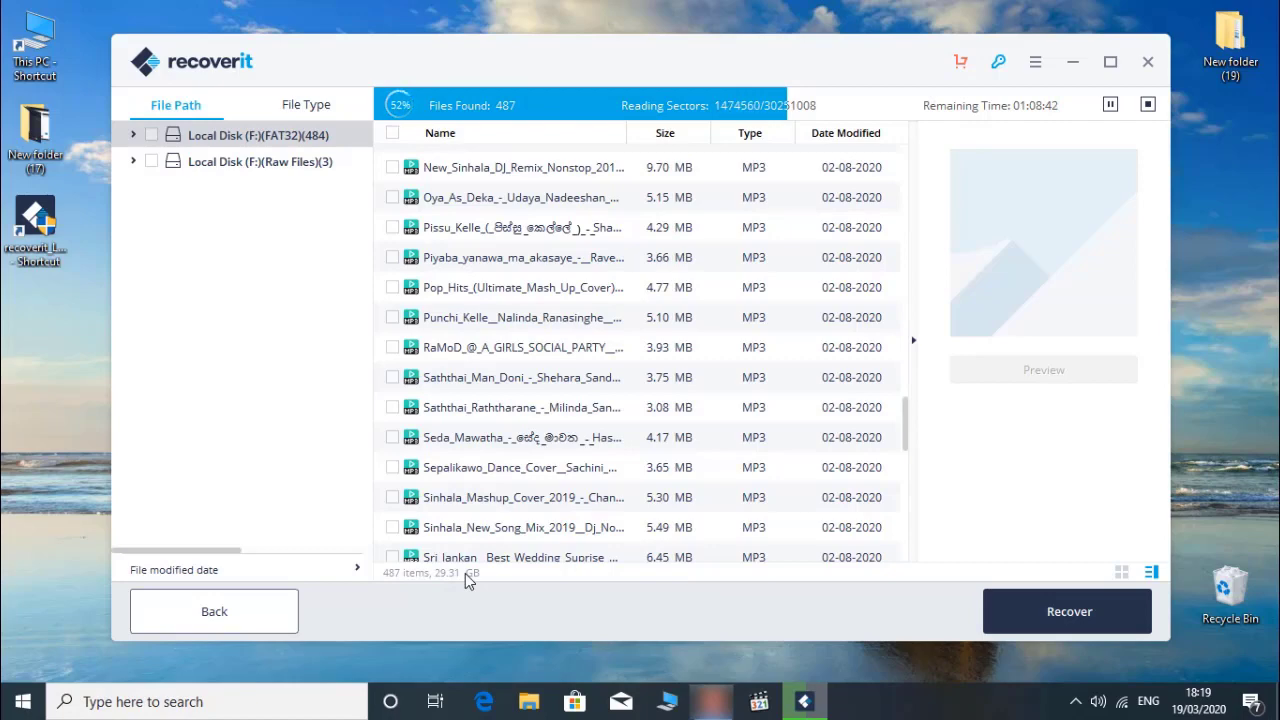
pyautogui.scroll(5, 588, 262)
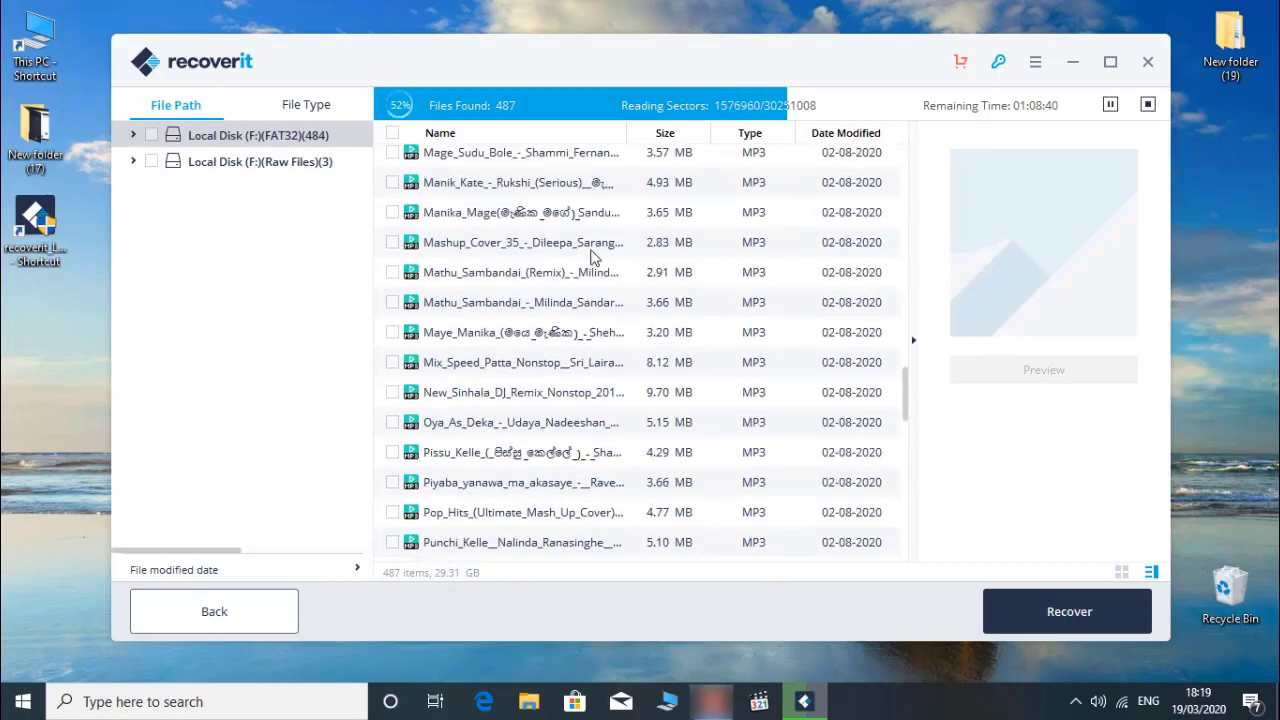
pyautogui.scroll(5, 592, 258)
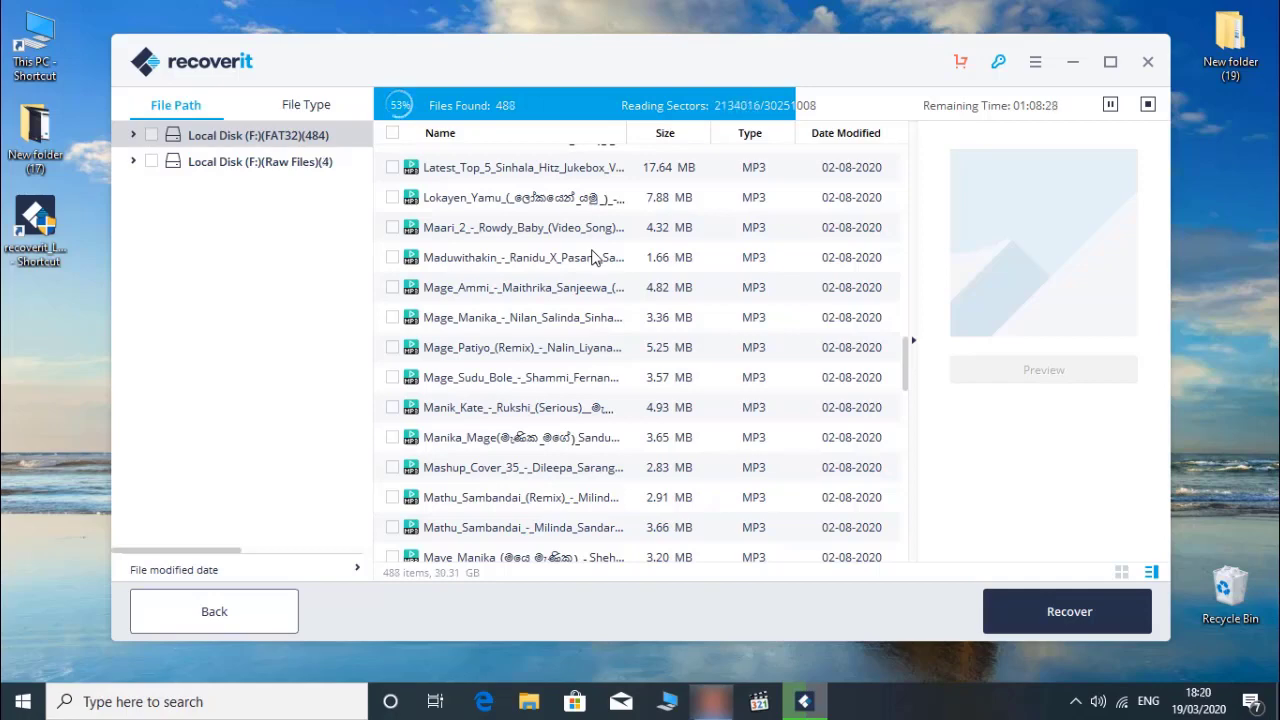
pyautogui.scroll(20, 620, 290)
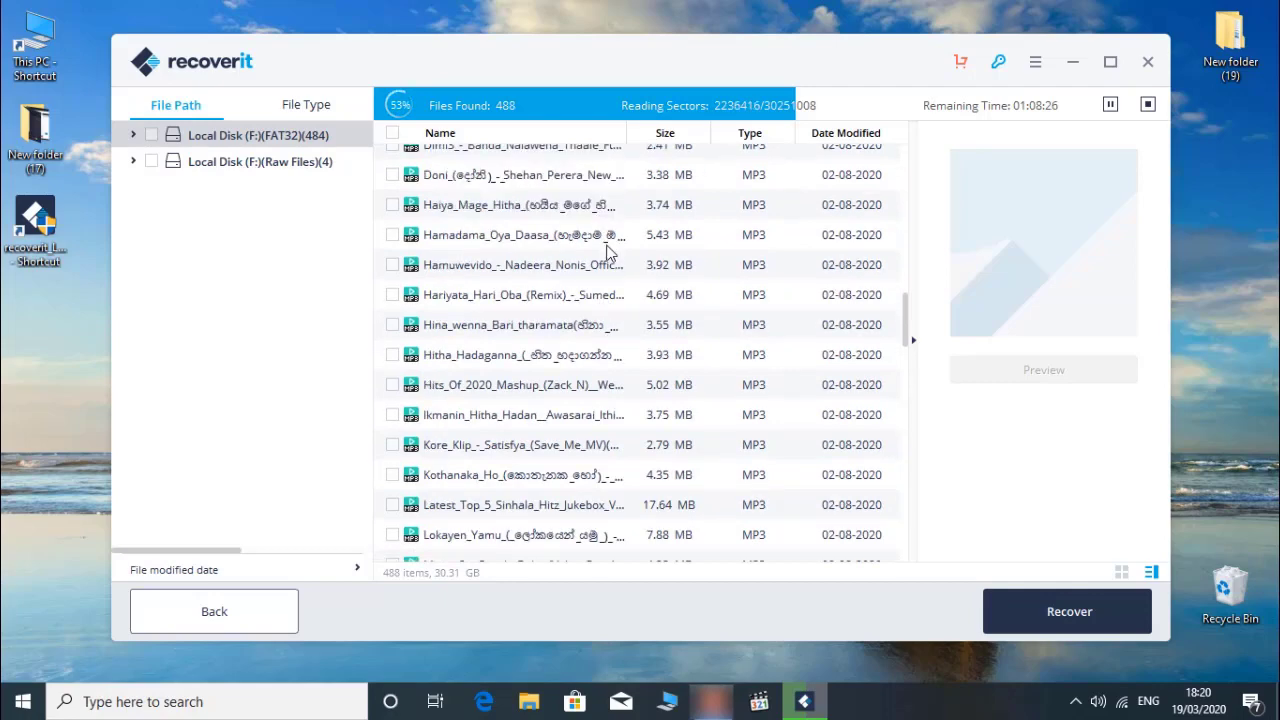
pyautogui.scroll(10, 668, 330)
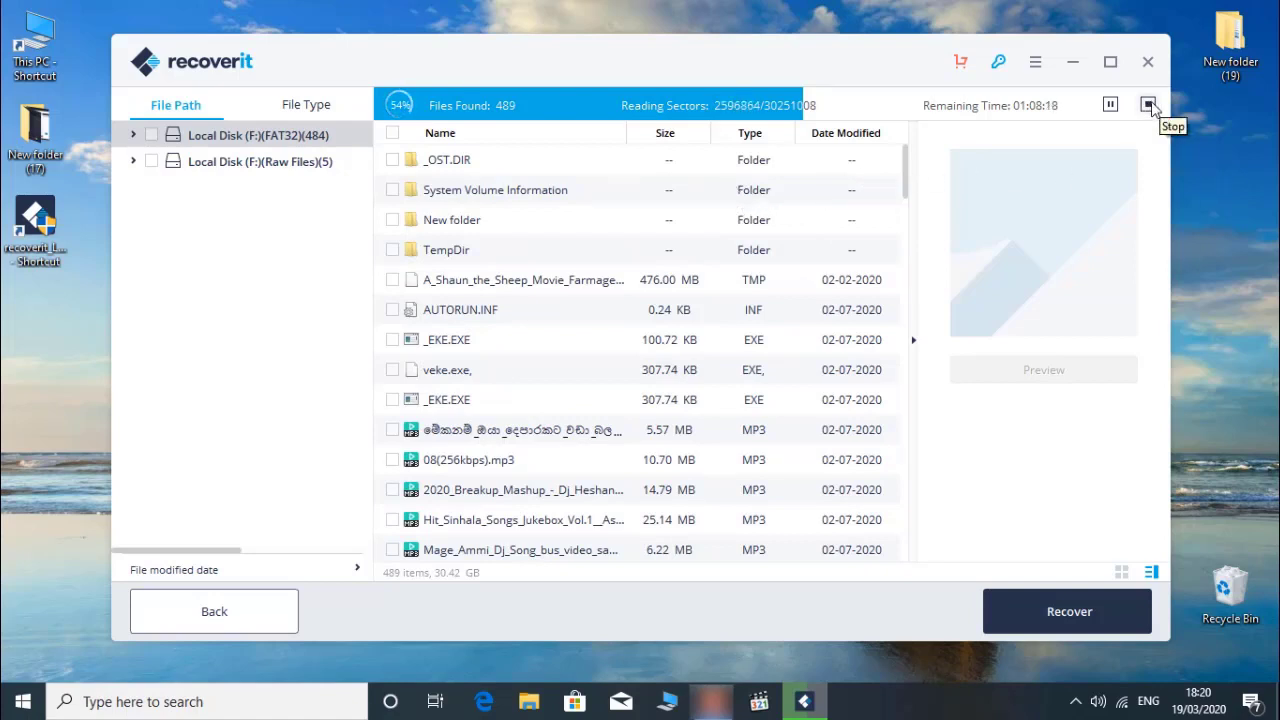
# Stop the running scan of Local Disk (F:), confirm it, and look through the files found so far
pyautogui.click(1148, 105)
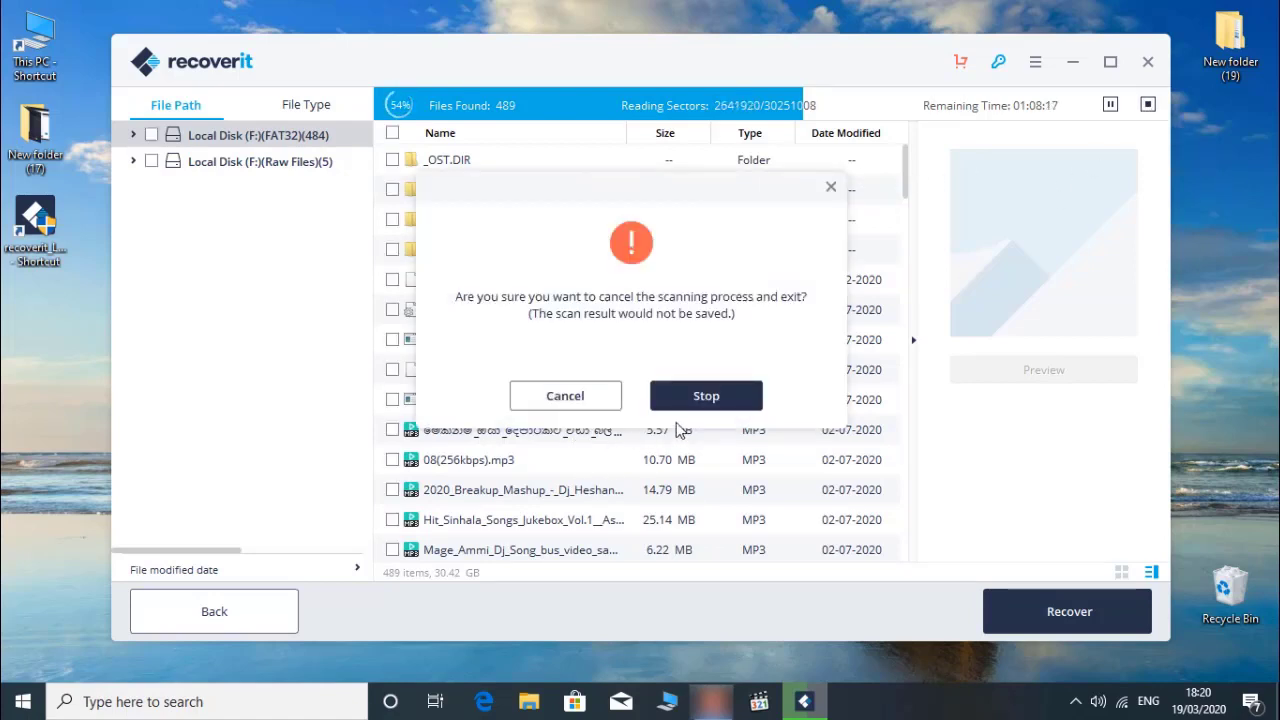
pyautogui.click(712, 397)
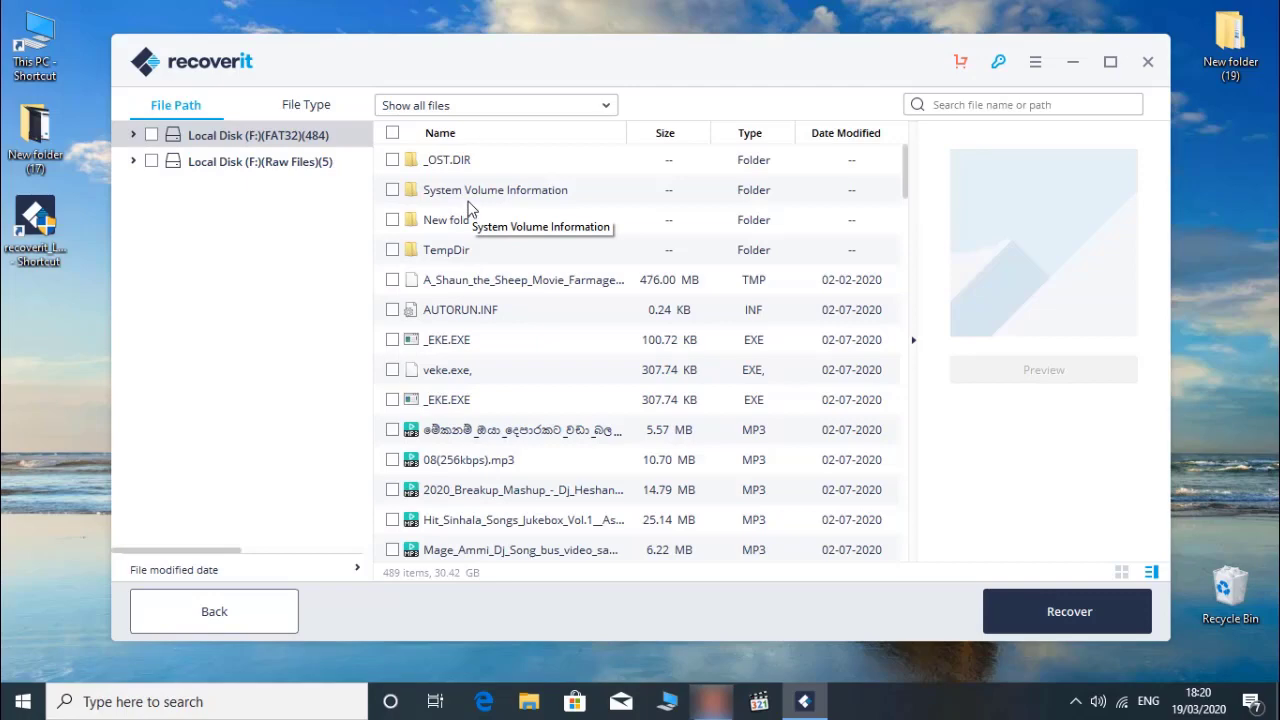
pyautogui.scroll(-10, 540, 320)
pyautogui.scroll(-2, 613, 416)
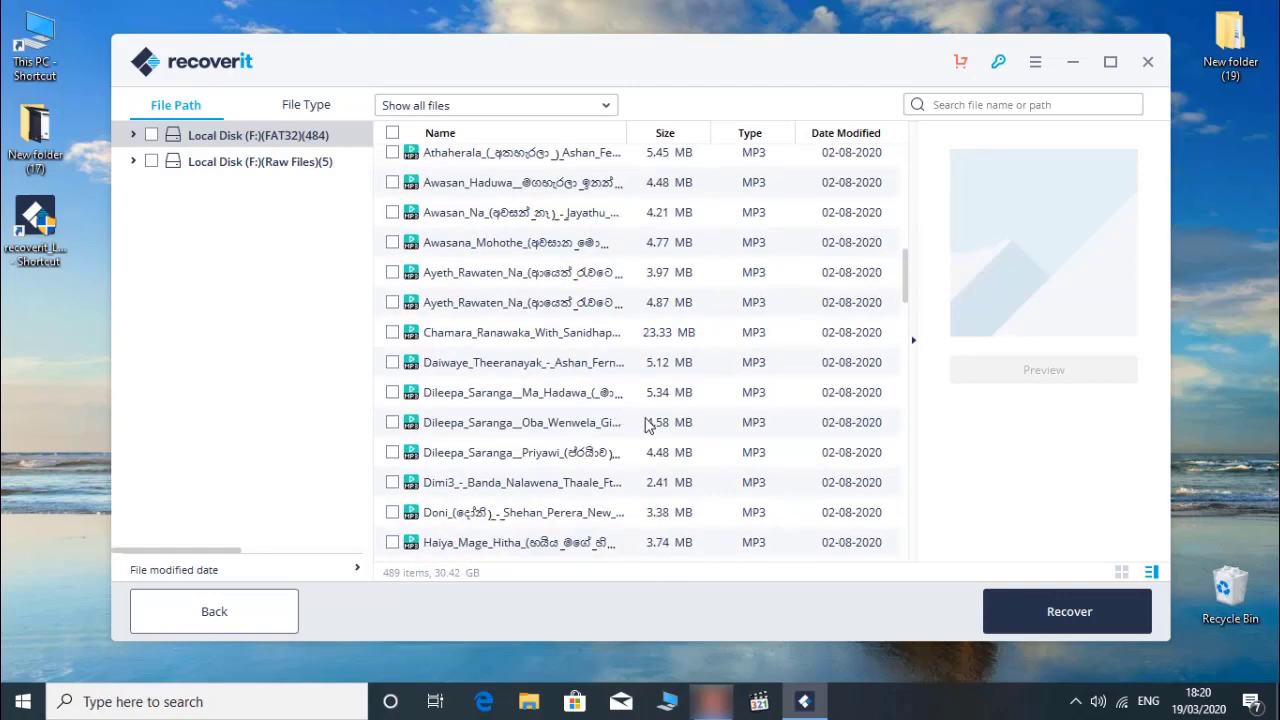
# Mark the folder "New folder" among the found files on Local Disk (F:) and start recovering it
pyautogui.scroll(12, 651, 423)
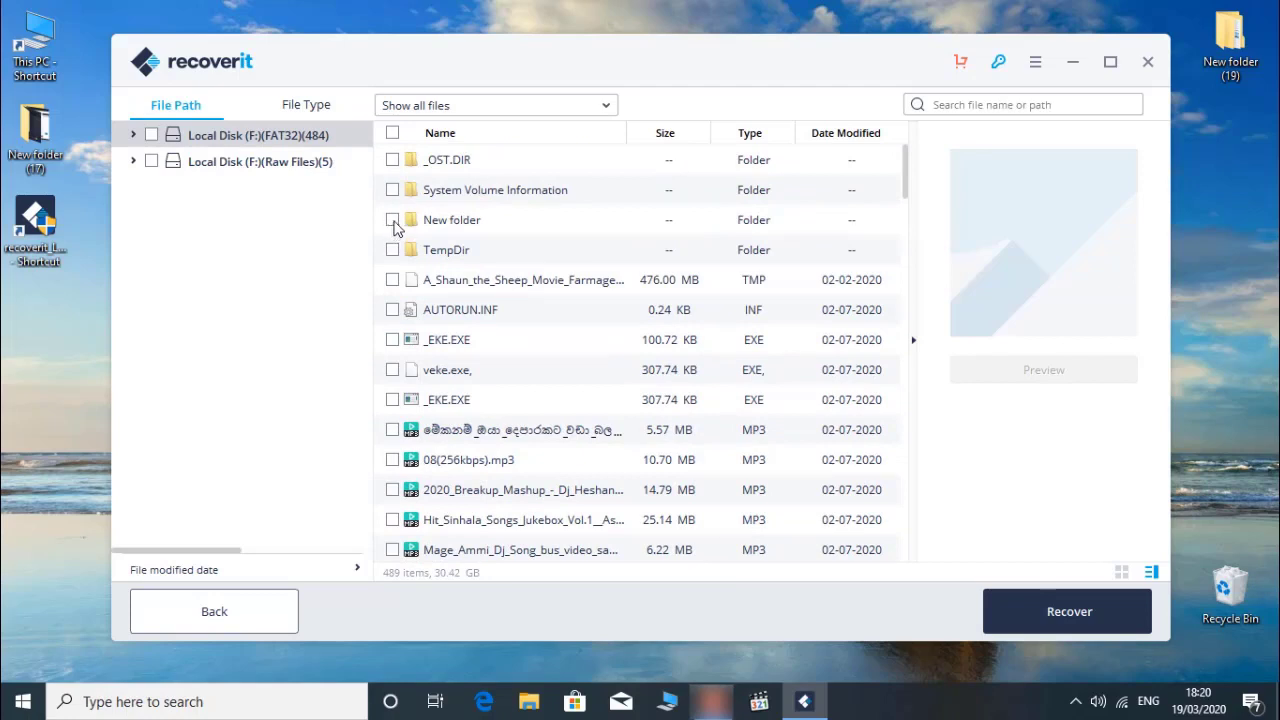
pyautogui.click(392, 220)
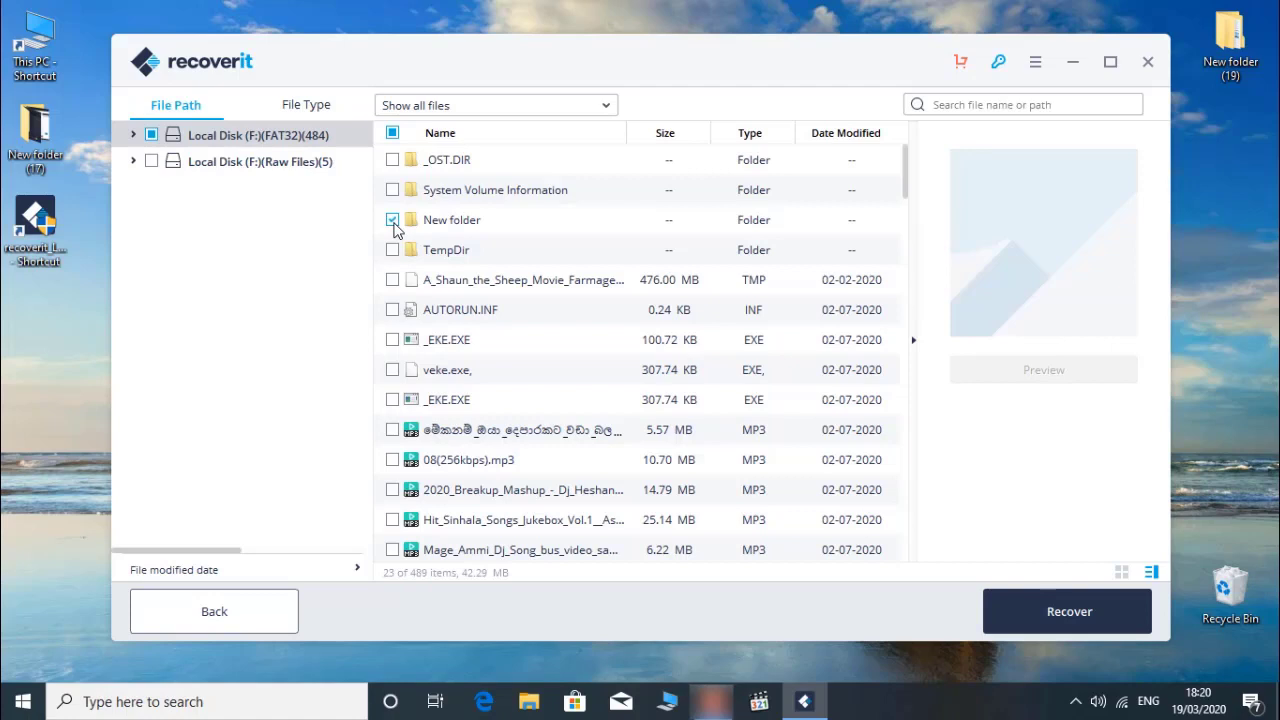
pyautogui.click(1080, 614)
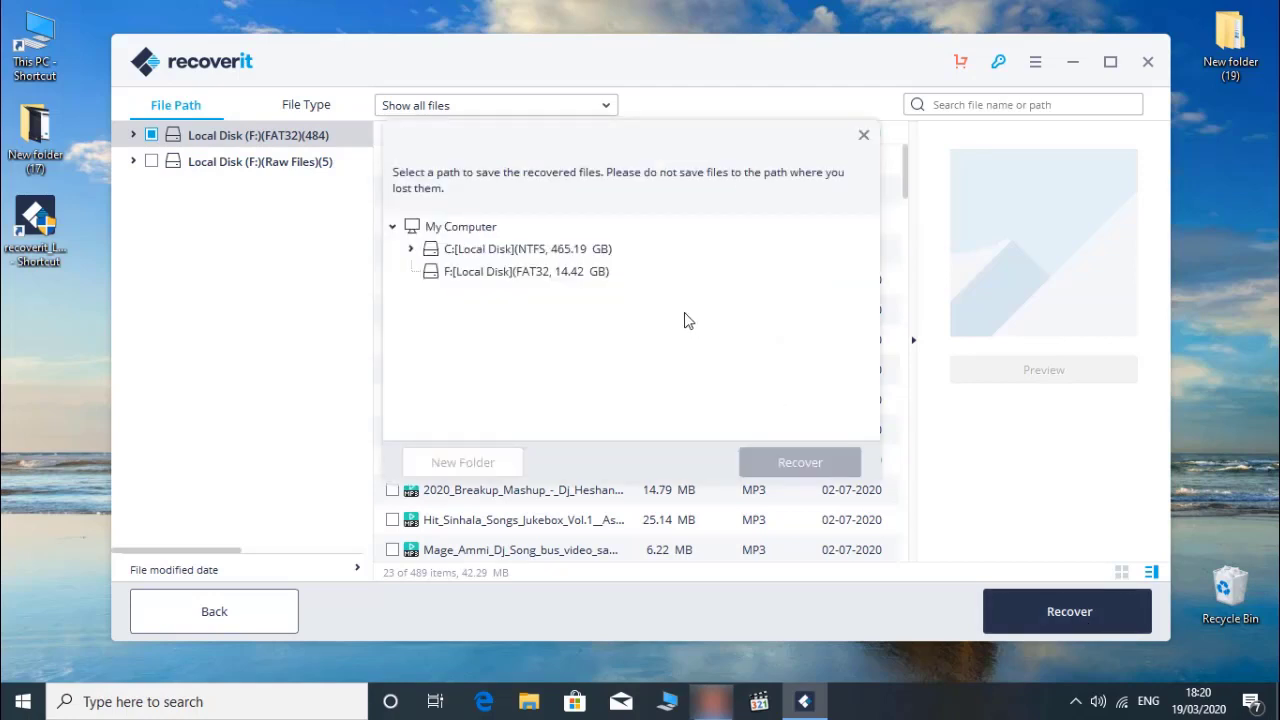
# Create a new folder on the C: local disk as the save location, named with a long row of the letter n
pyautogui.click(524, 255)
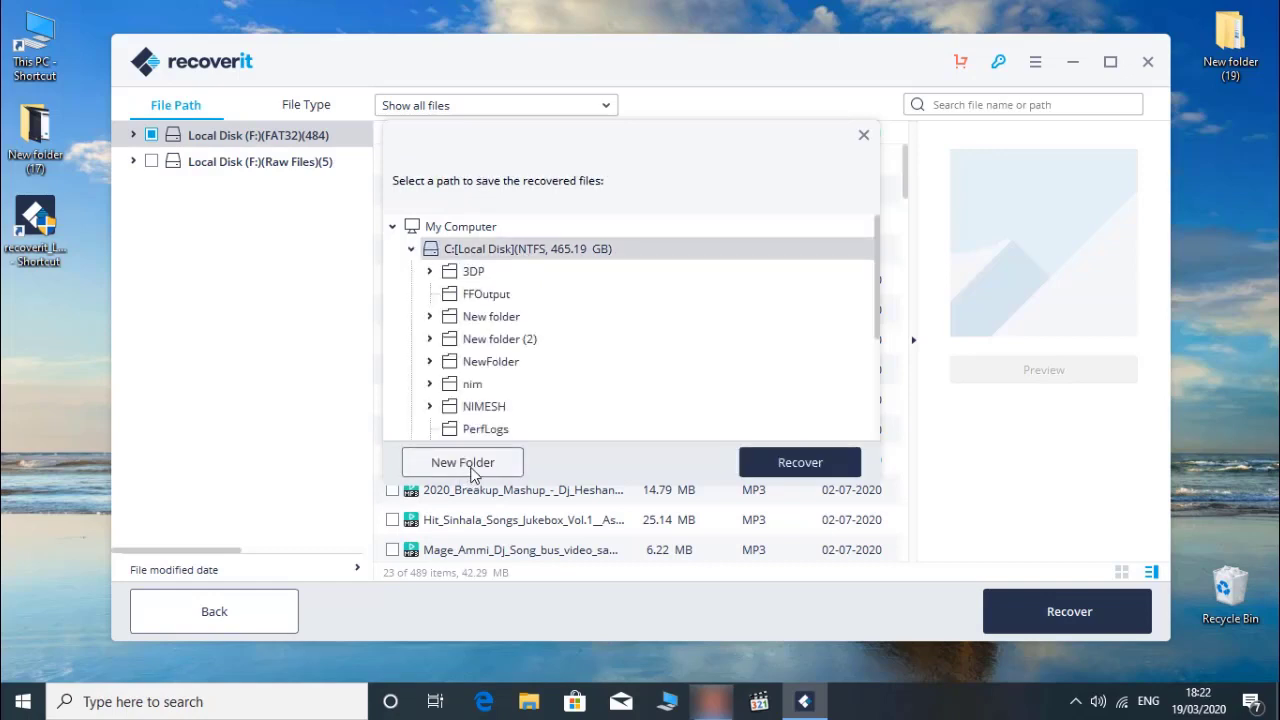
pyautogui.click(466, 471)
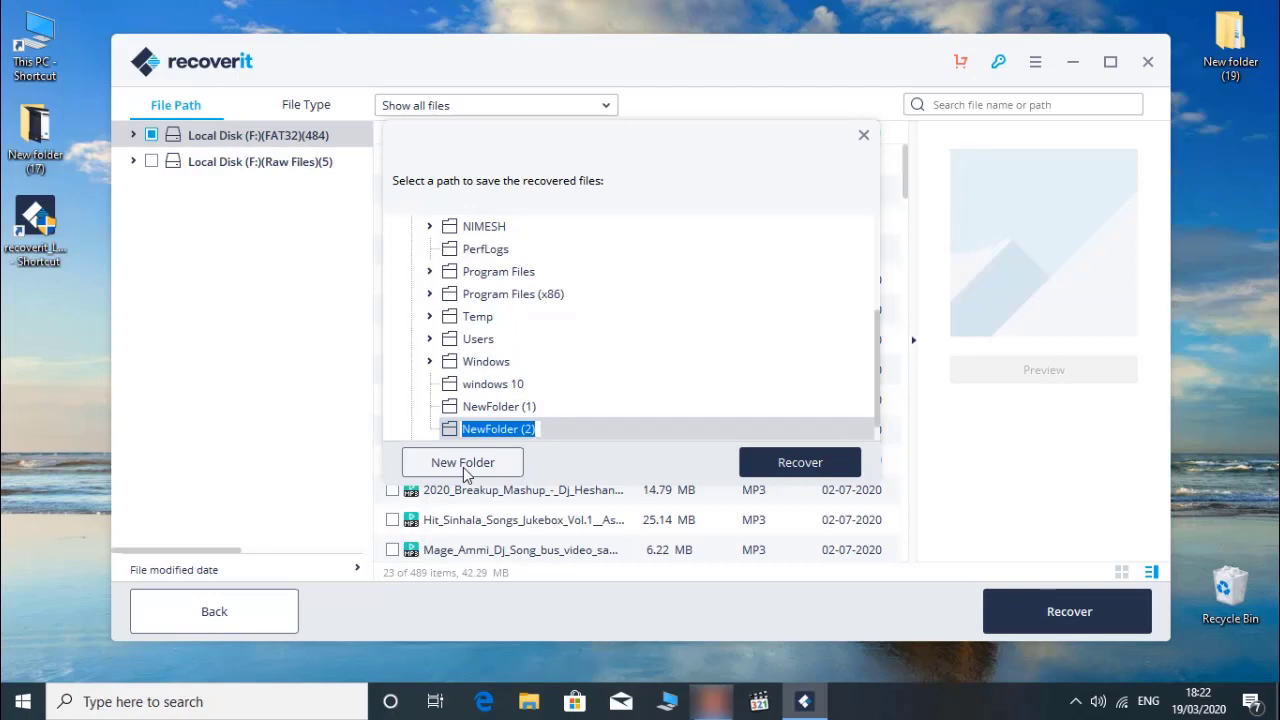
pyautogui.write('nnnnnnnnnn')
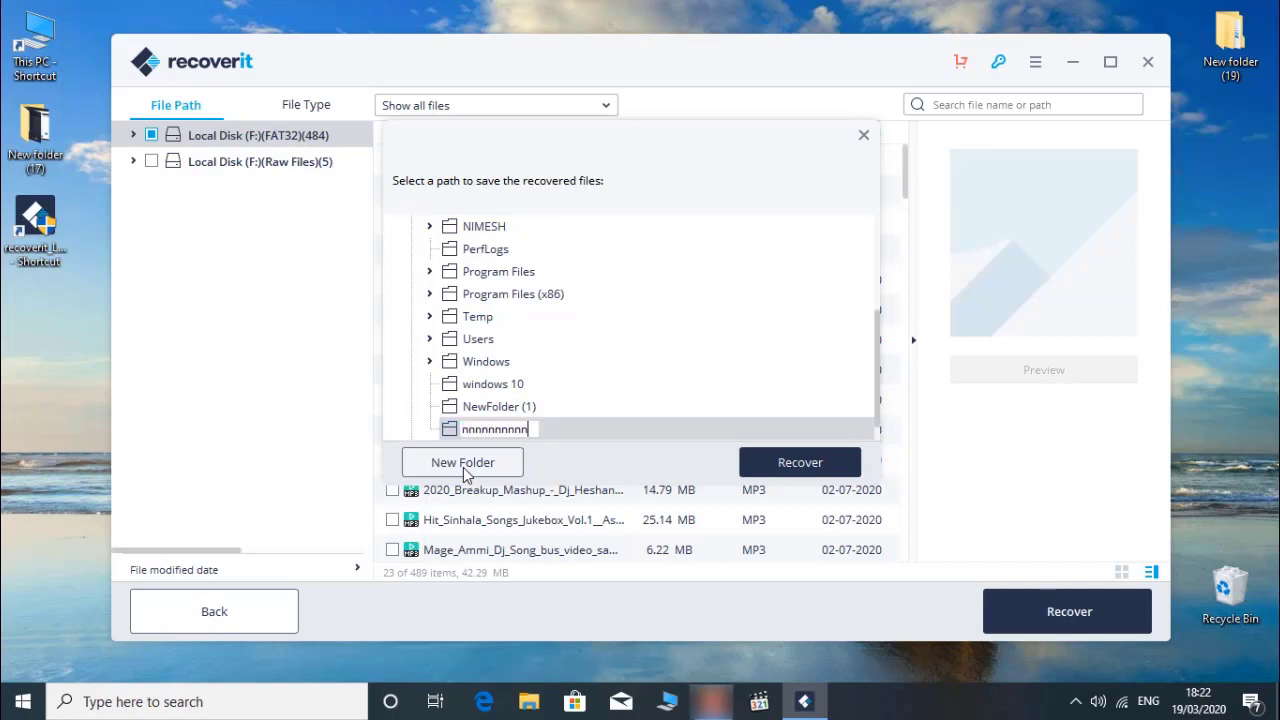
pyautogui.write('nnnnnnnnnnnnnnnnnnnnnnnnnnnnnnnnnnnnnnnnnnnnnnnnnnnnnnnnnnnnnnnnnnnnnnnnnnnnnnnnnnn')
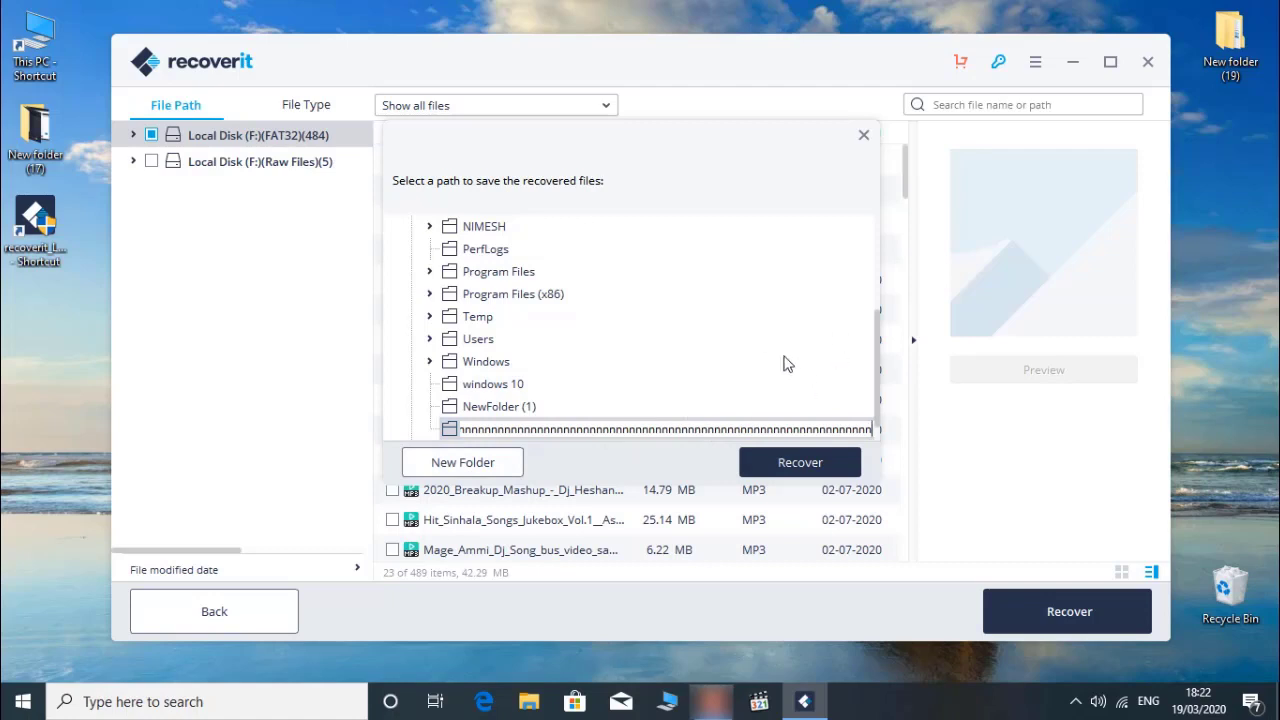
pyautogui.click(843, 338)
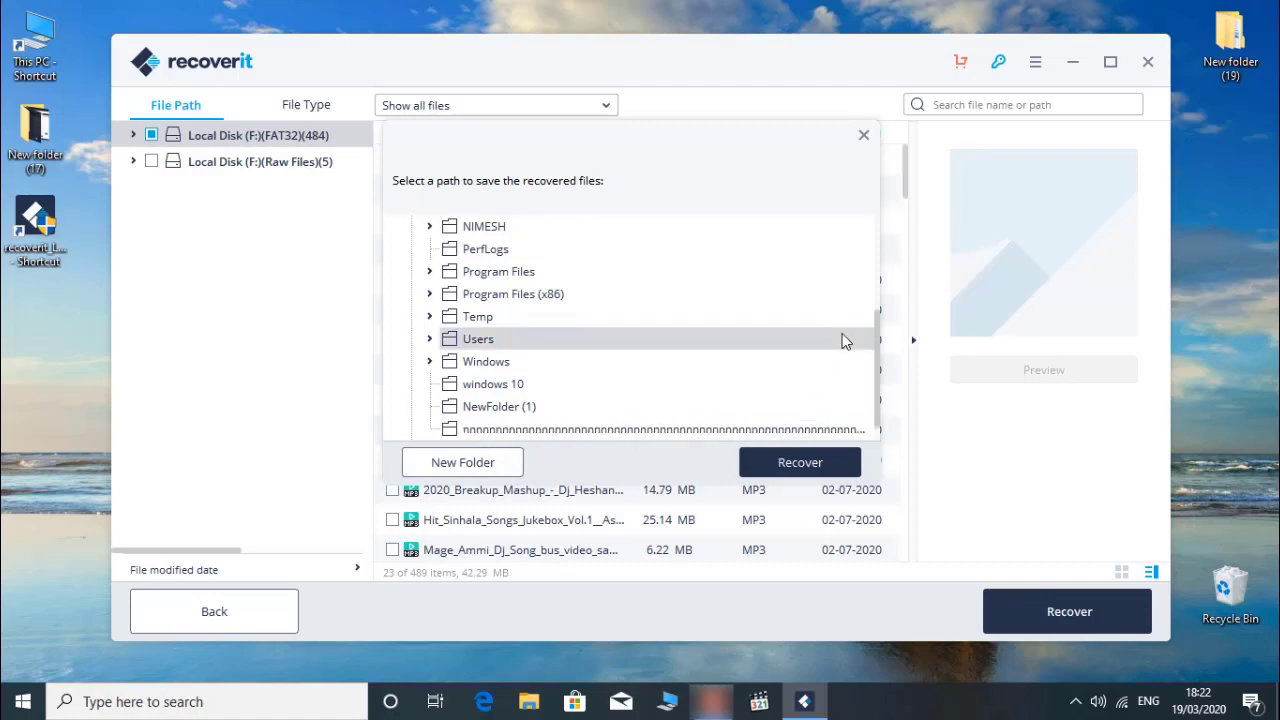
# Choose the new folder with the long "nnn" name on C: as the save path and recover the marked files into it
pyautogui.click(676, 430)
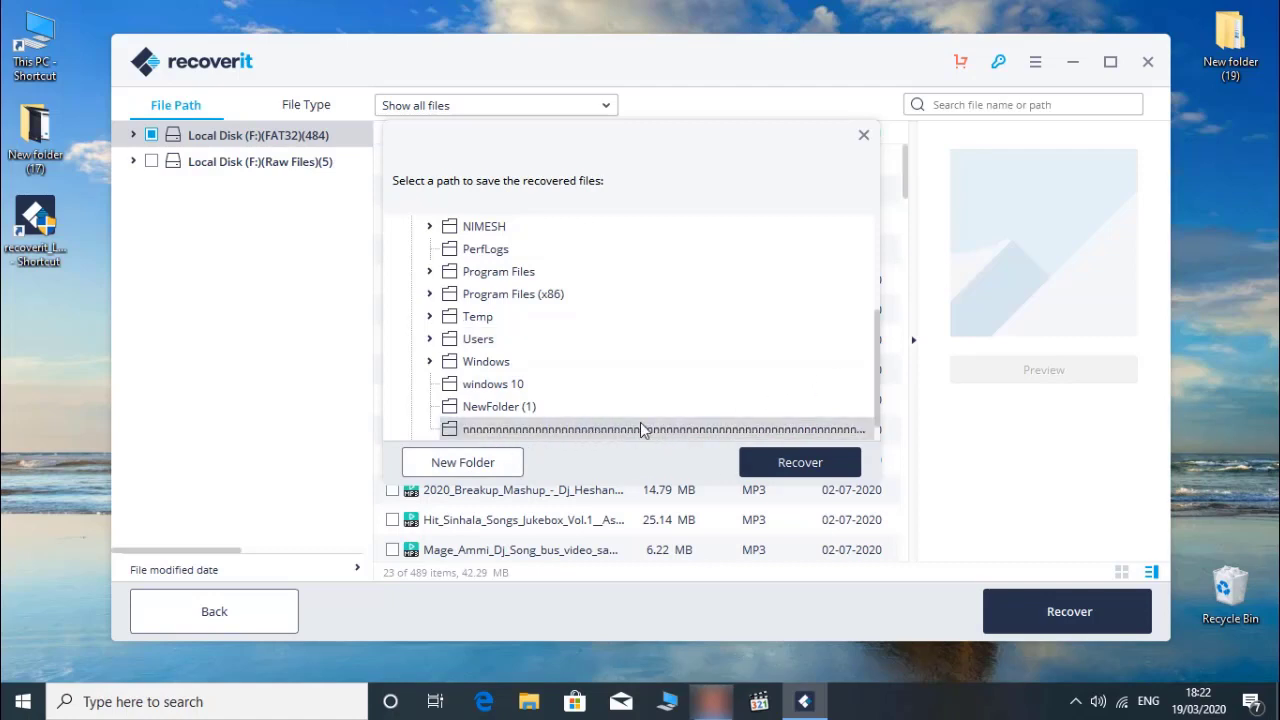
pyautogui.click(731, 365)
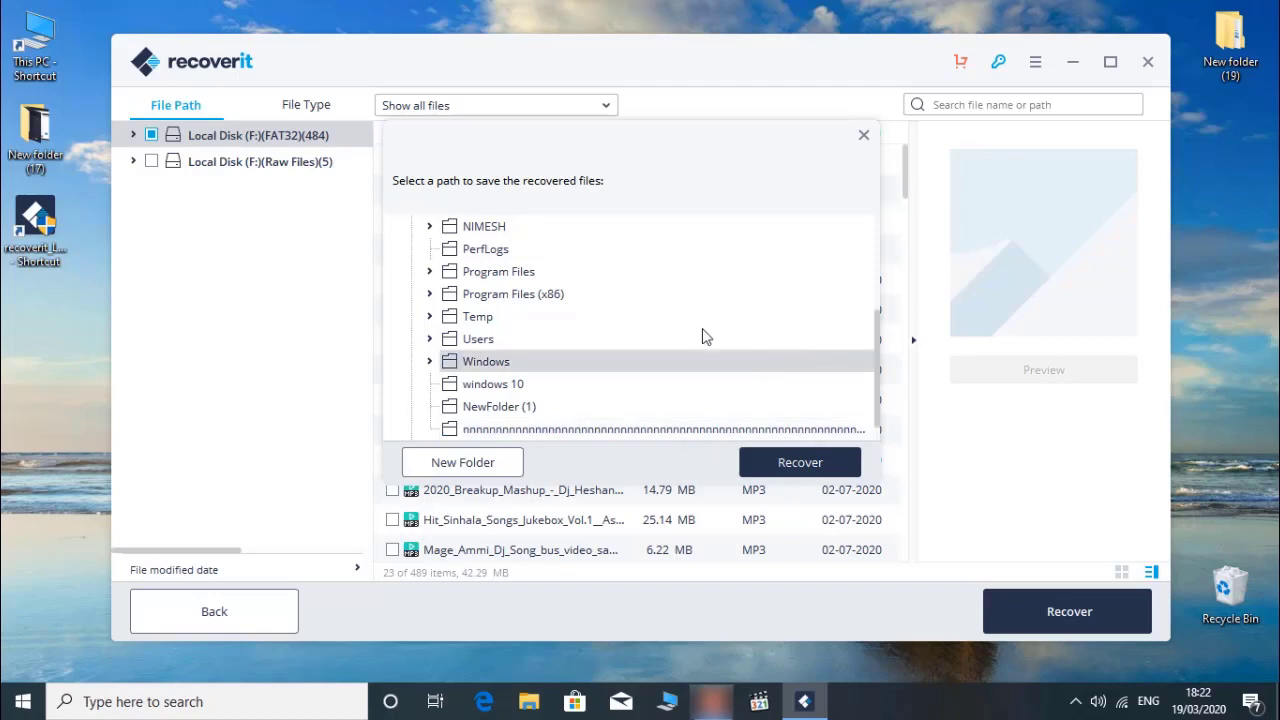
pyautogui.click(564, 430)
pyautogui.scroll(-1, 564, 430)
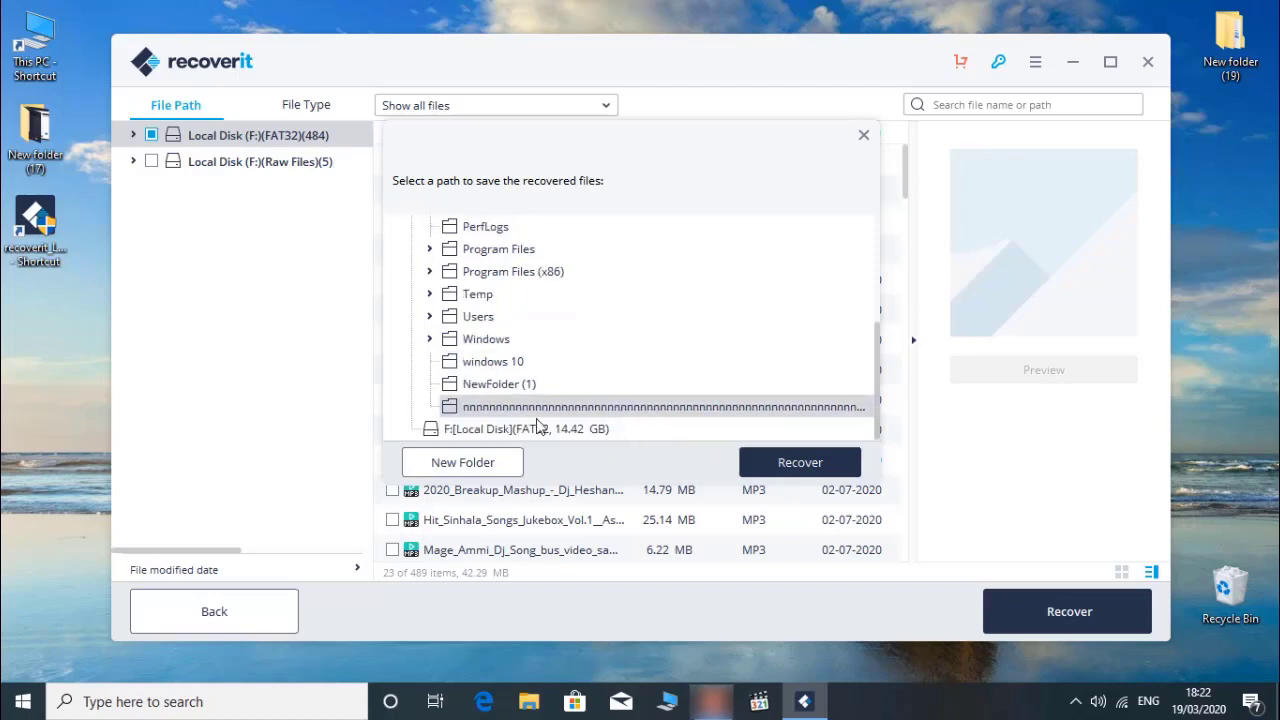
pyautogui.click(810, 468)
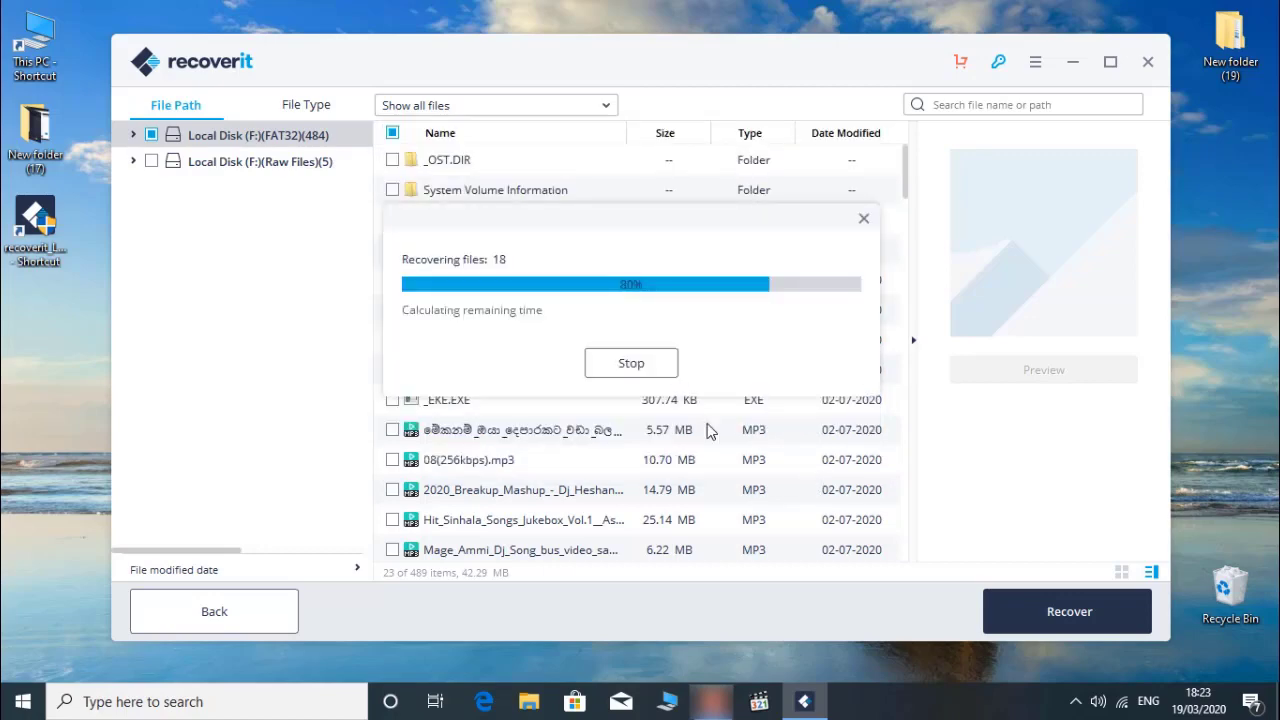